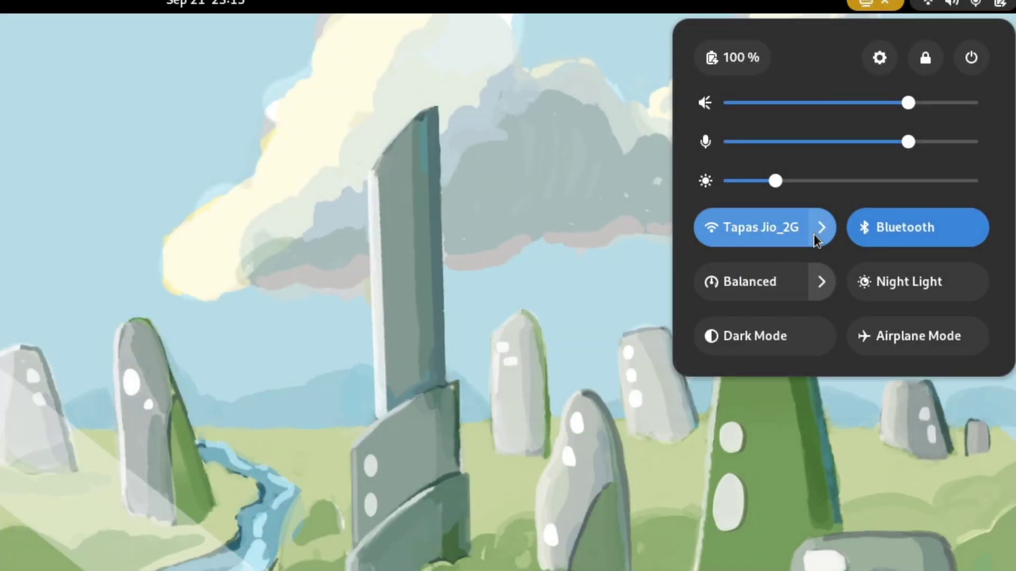
- Look over the Wi-Fi network list and the power profile options in Quick Settings
{"action": "left_click", "coordinate": [620, 283]}
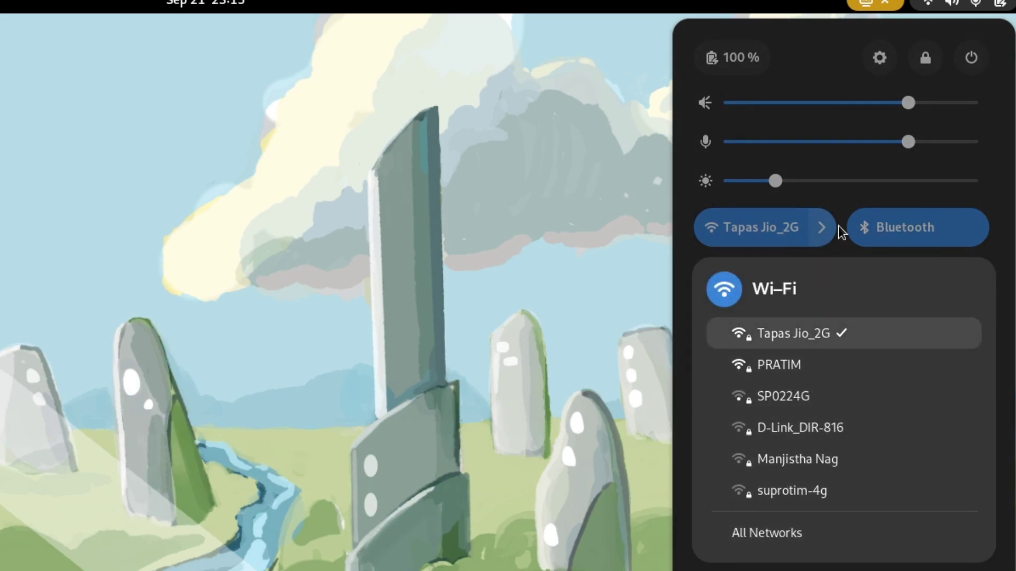
{"action": "left_click", "coordinate": [816, 238]}
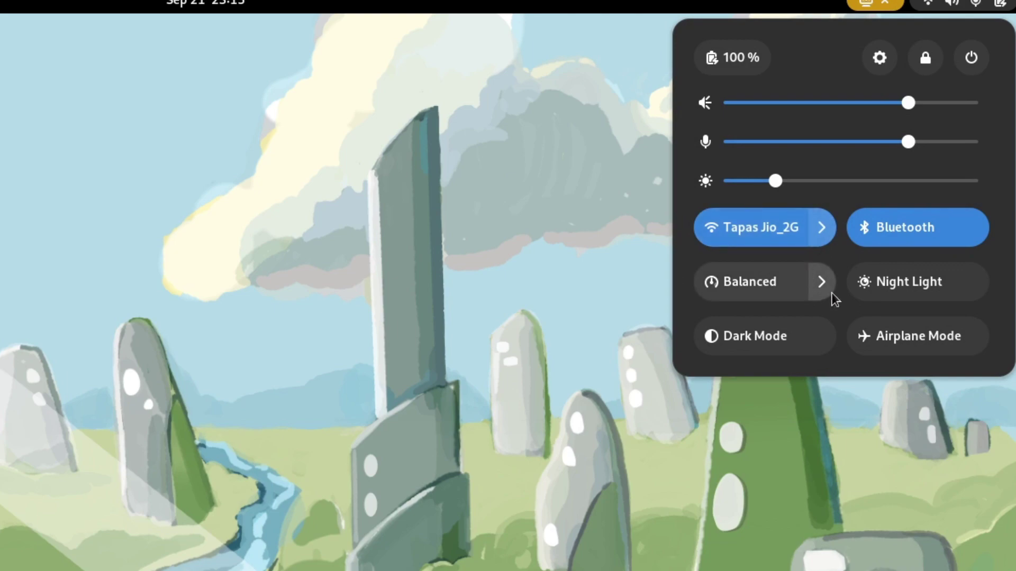
{"action": "left_click", "coordinate": [828, 291]}
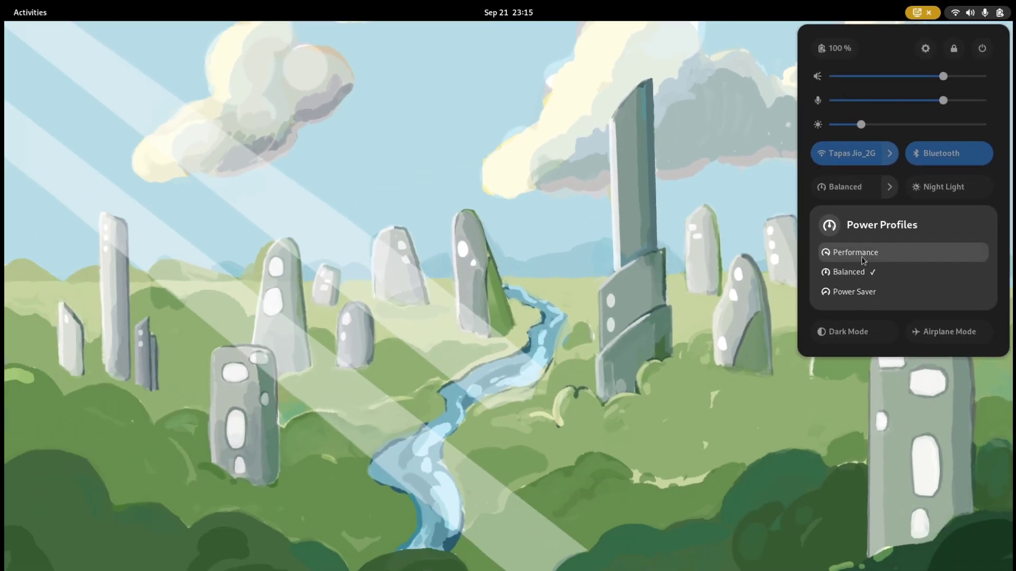
{"action": "key", "text": "Escape"}
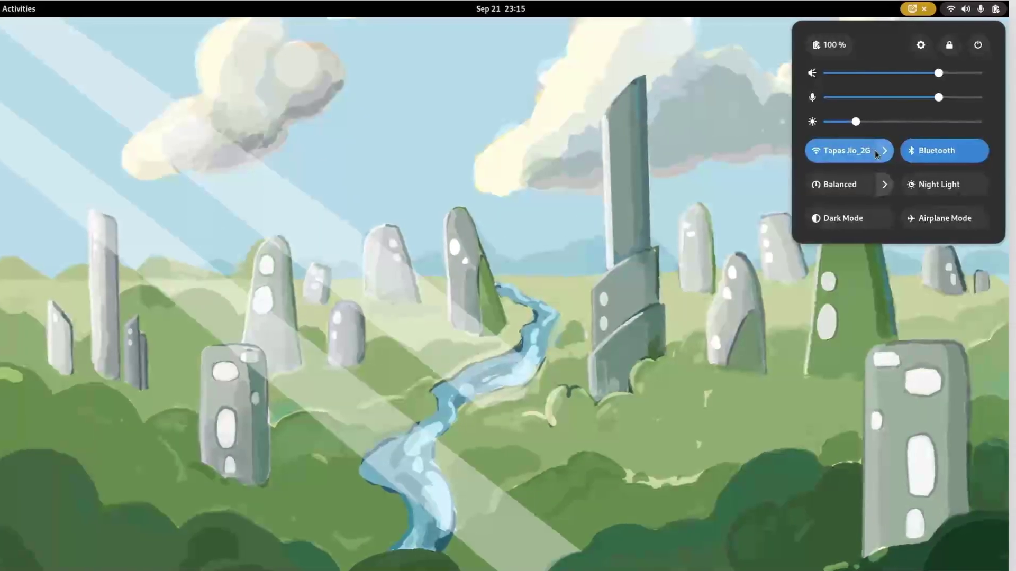
- Connect the USB Ethernet connection and confirm it shows as Connected
{"action": "left_click", "coordinate": [880, 150]}
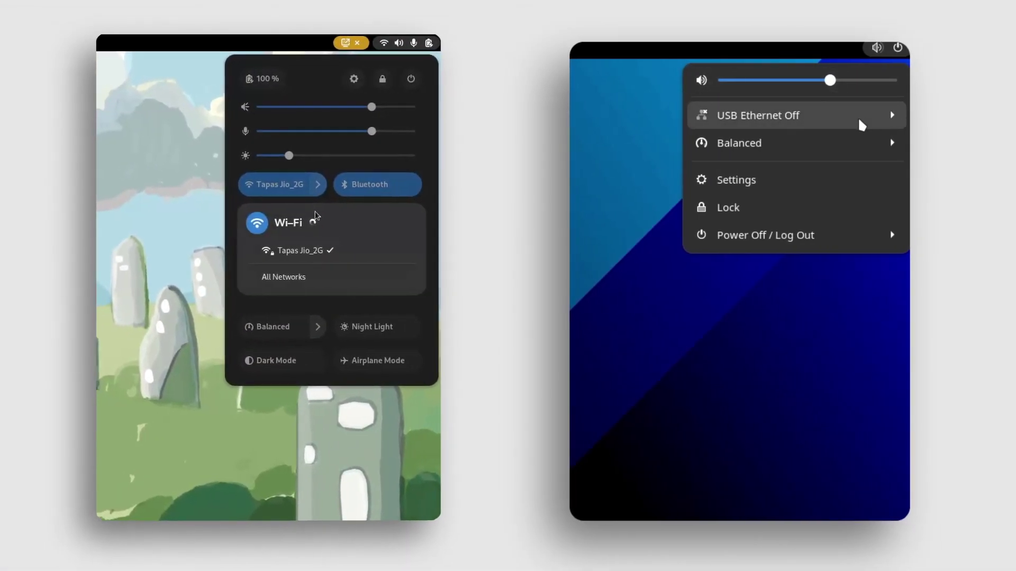
{"action": "left_click", "coordinate": [859, 116]}
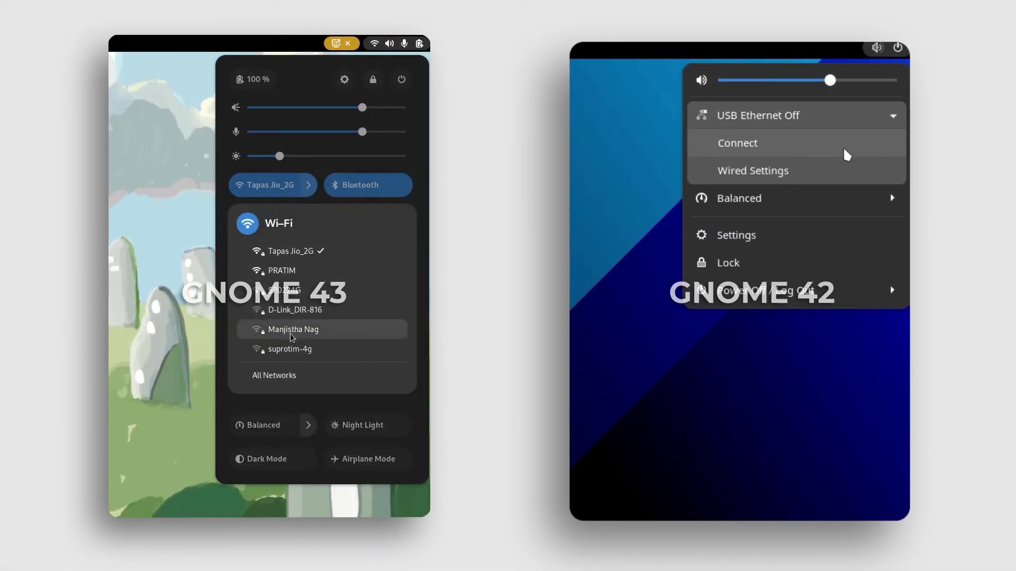
{"action": "left_click", "coordinate": [844, 149]}
{"action": "left_click", "coordinate": [871, 46]}
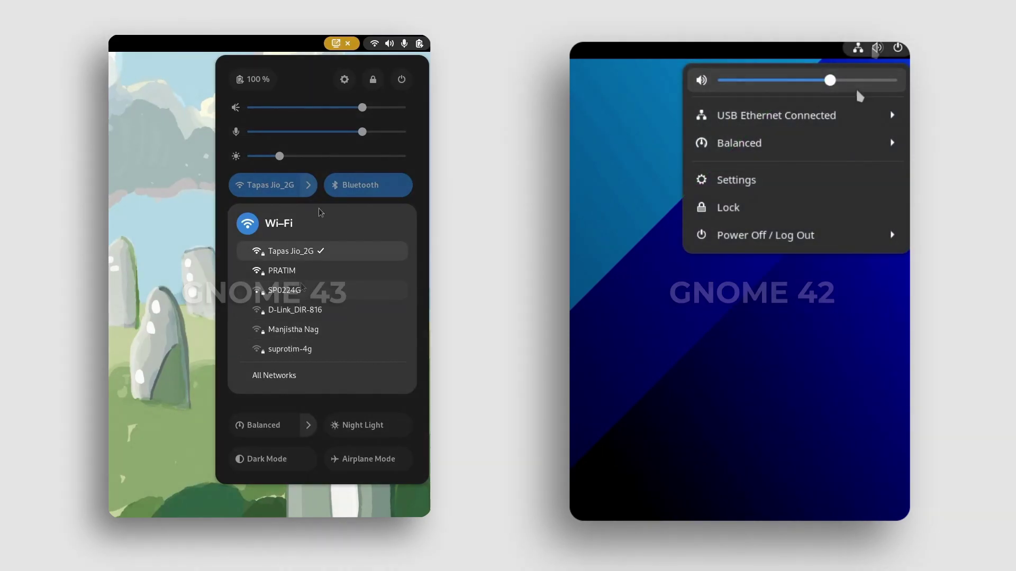
{"action": "left_click", "coordinate": [848, 109]}
{"action": "left_click", "coordinate": [848, 110]}
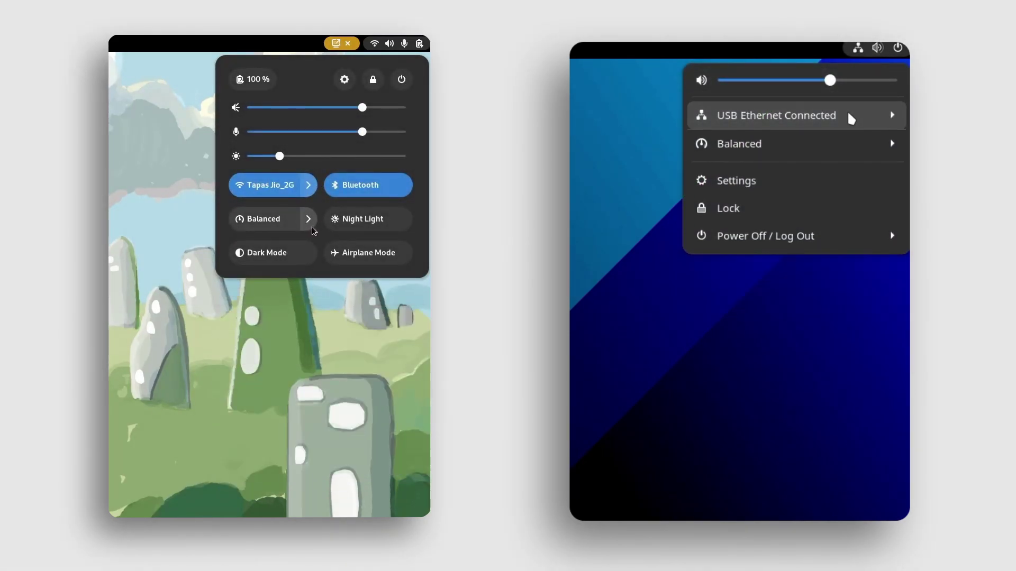
- Switch the power profile from Balanced to Performance
{"action": "left_click", "coordinate": [312, 229]}
{"action": "left_click", "coordinate": [830, 144]}
{"action": "left_click", "coordinate": [282, 289]}
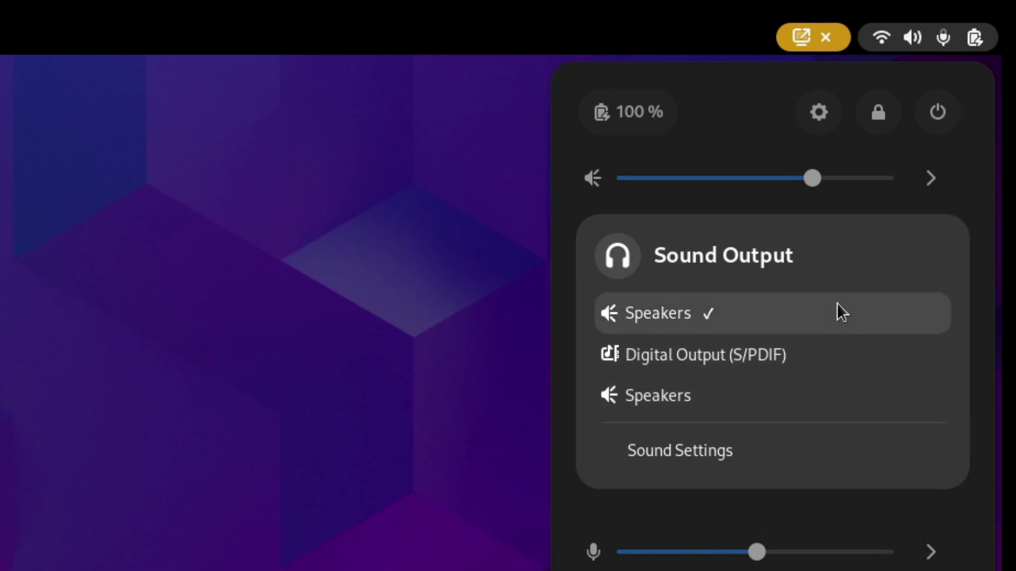
- Check the sound input devices, then open Settings' Sound page and scroll to Alert Sound
{"action": "left_click", "coordinate": [926, 545]}
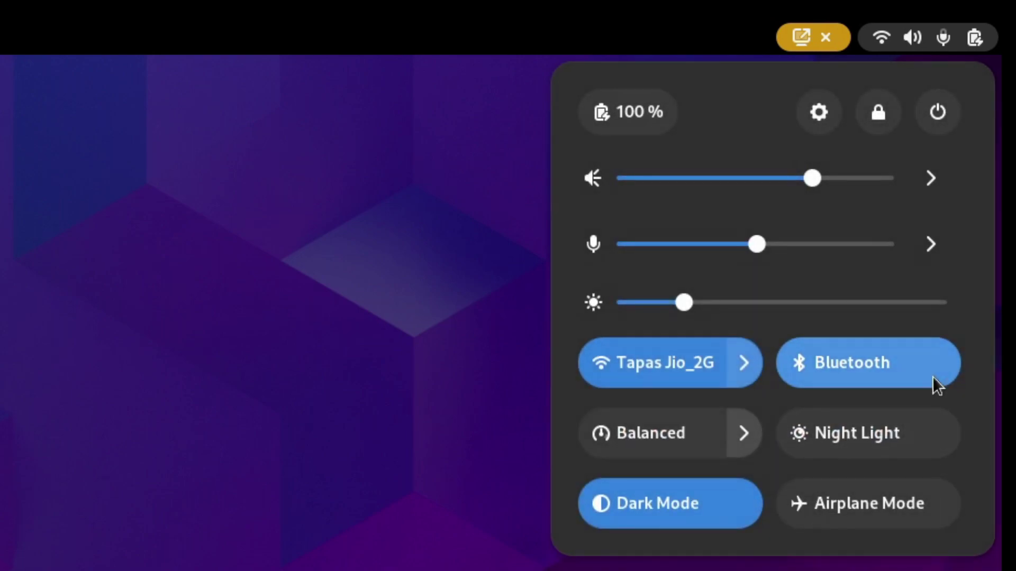
{"action": "left_click", "coordinate": [928, 253]}
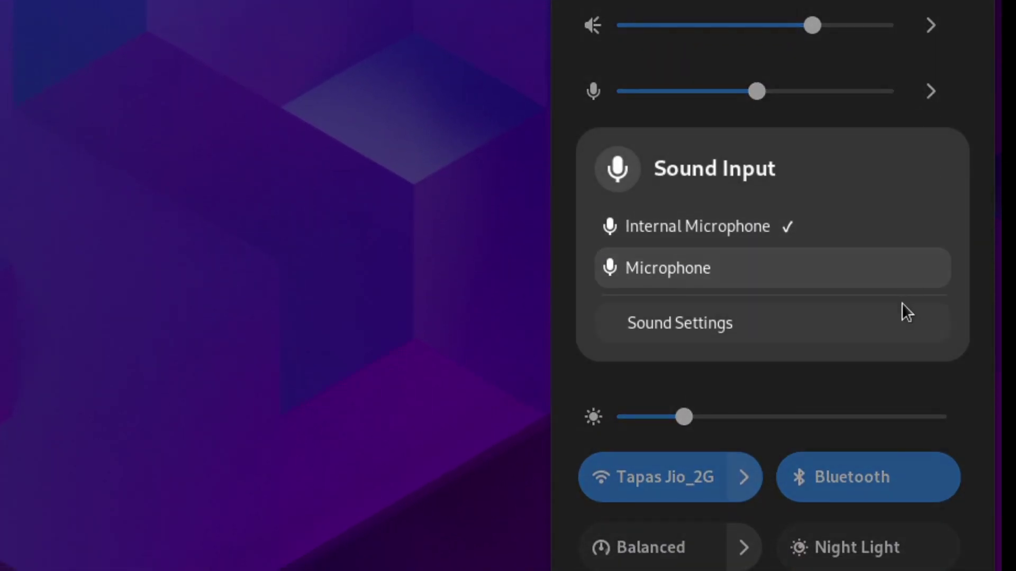
{"action": "left_click", "coordinate": [901, 303]}
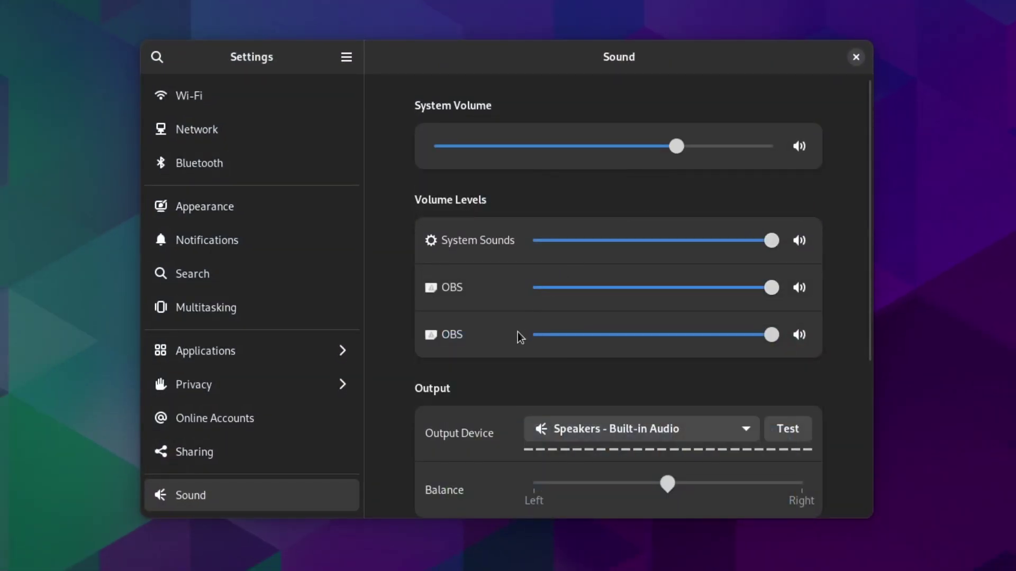
{"action": "scroll", "coordinate": [551, 375], "scroll_direction": "down", "scroll_amount": 5}
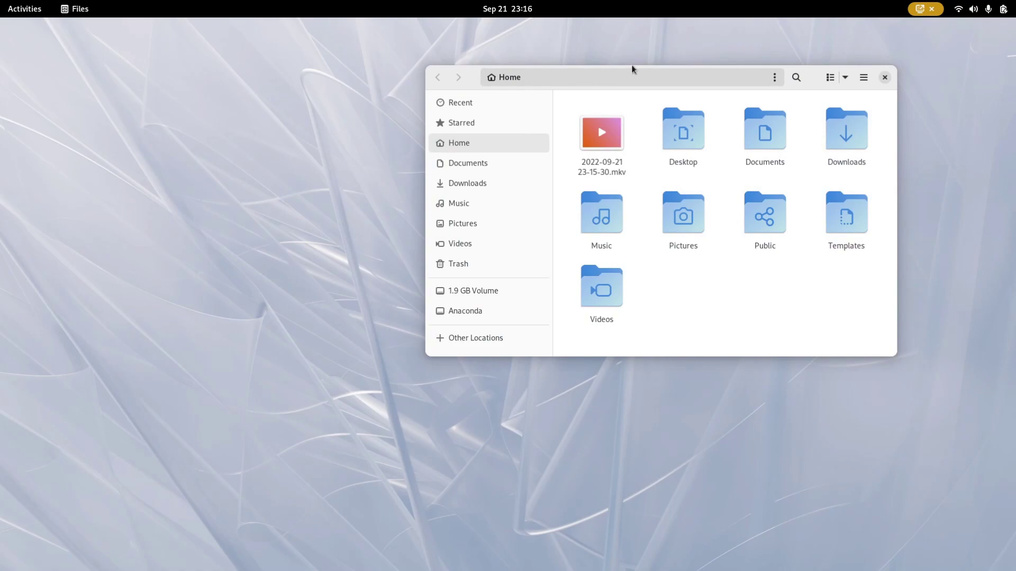
- Turn on Dark Mode from the quick settings panel
{"action": "key", "text": "super+s"}
{"action": "left_click", "coordinate": [864, 225]}
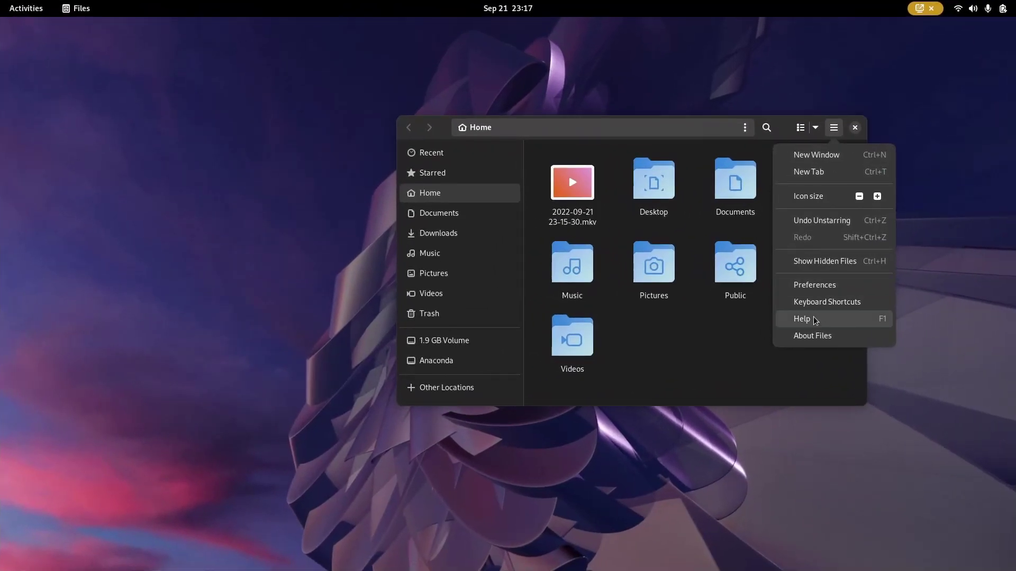
{"action": "left_click", "coordinate": [813, 337]}
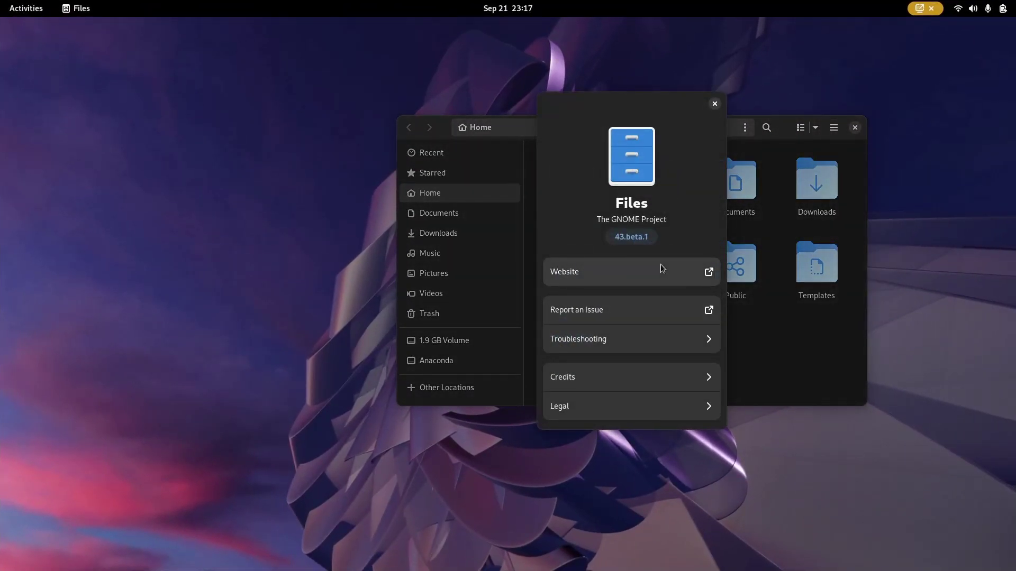
{"action": "left_click", "coordinate": [646, 377]}
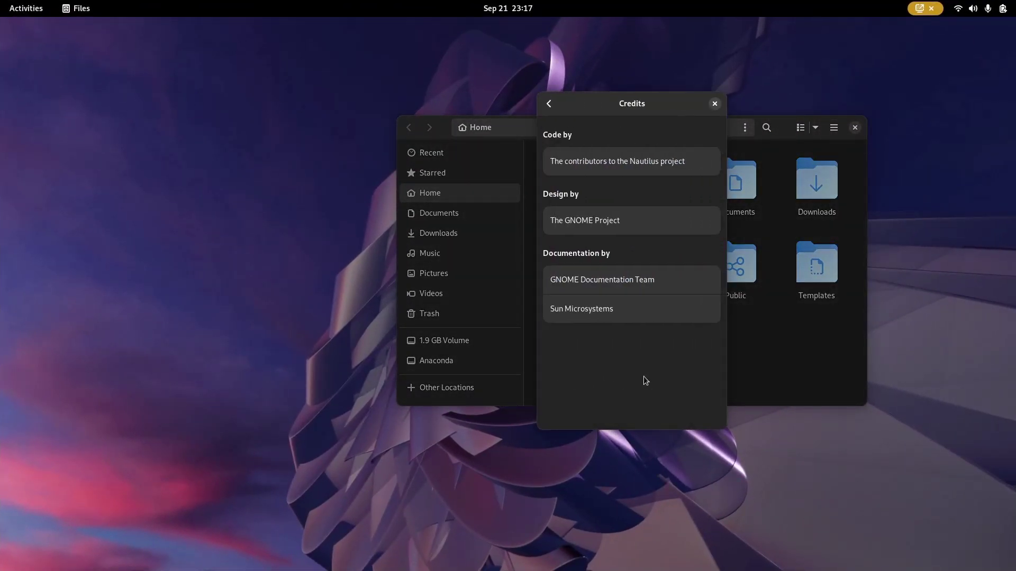
{"action": "left_click", "coordinate": [550, 103]}
{"action": "left_click", "coordinate": [660, 407]}
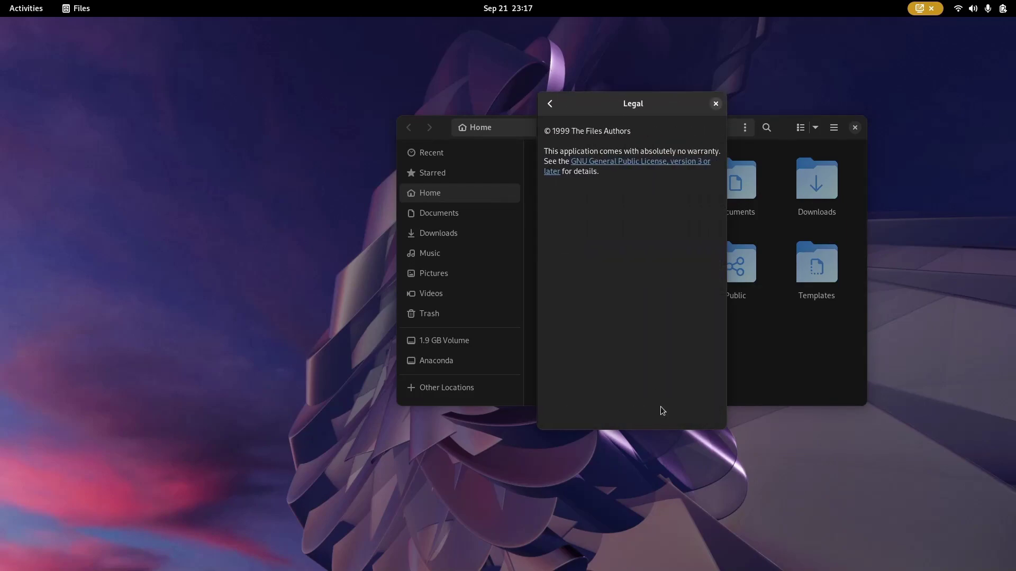
{"action": "left_click", "coordinate": [550, 104]}
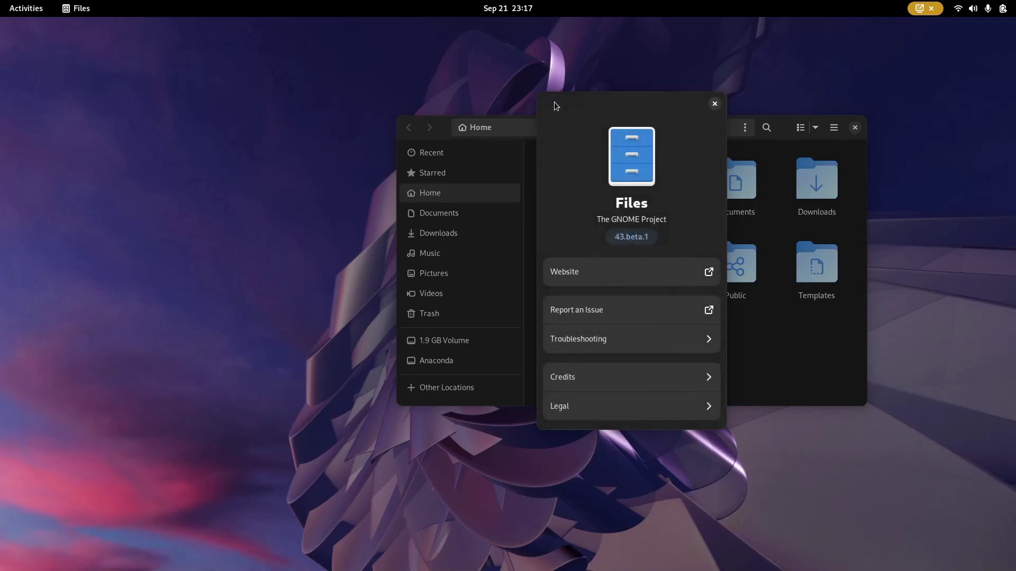
{"action": "key", "text": "Escape"}
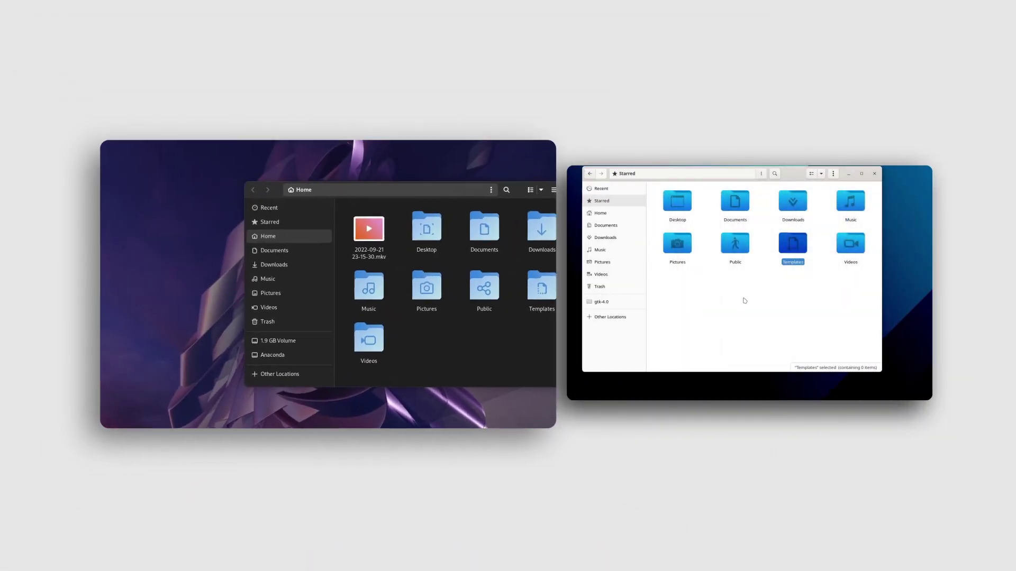
- Narrow the Files window to two icon columns and try the sort and list/grid view toggles
{"action": "left_click_drag", "start_coordinate": [882, 265], "coordinate": [880, 275]}
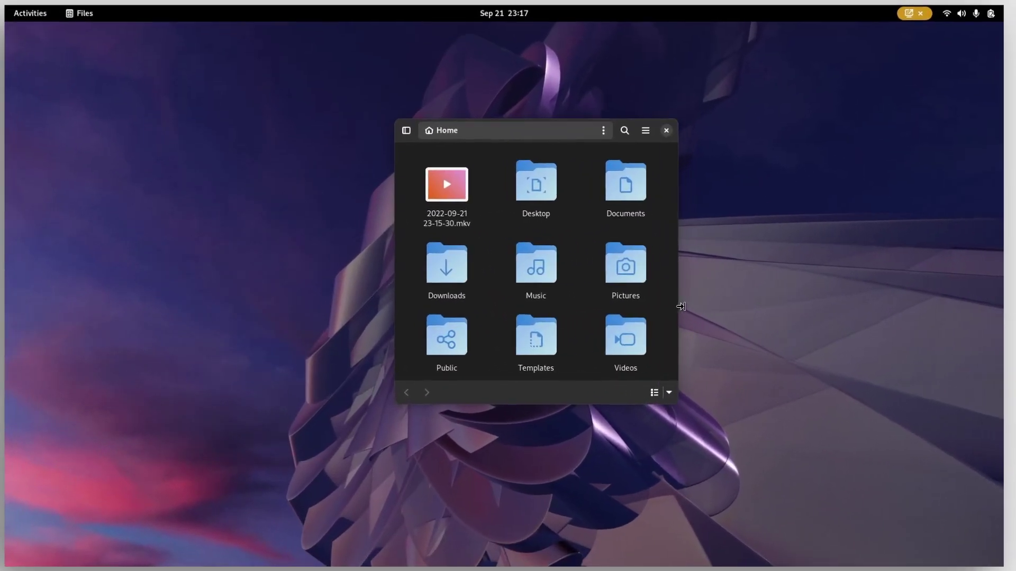
{"action": "left_click_drag", "start_coordinate": [681, 306], "coordinate": [615, 302]}
{"action": "left_click", "coordinate": [611, 394]}
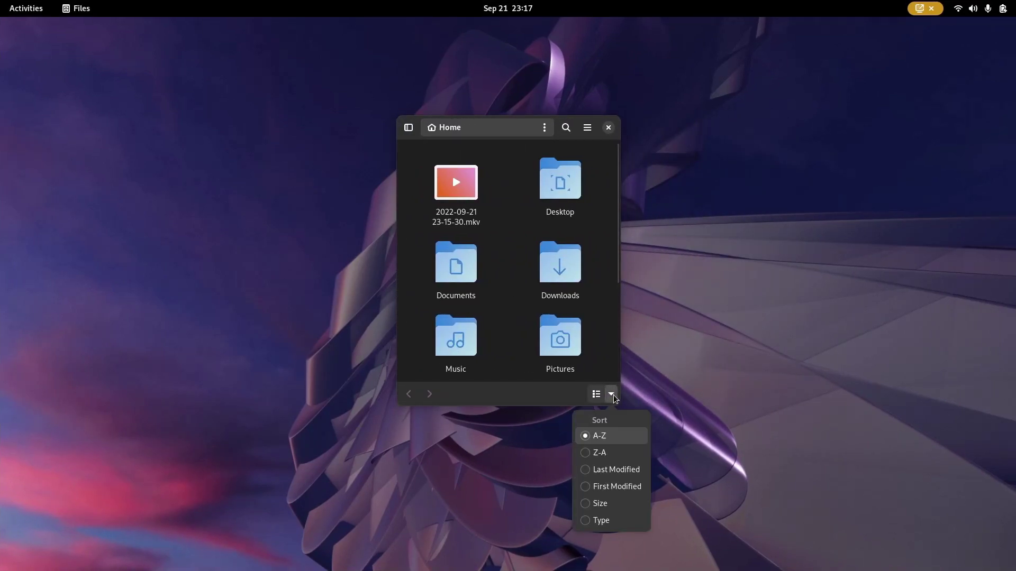
{"action": "left_click", "coordinate": [597, 394]}
{"action": "left_click", "coordinate": [597, 394]}
{"action": "left_click", "coordinate": [598, 395]}
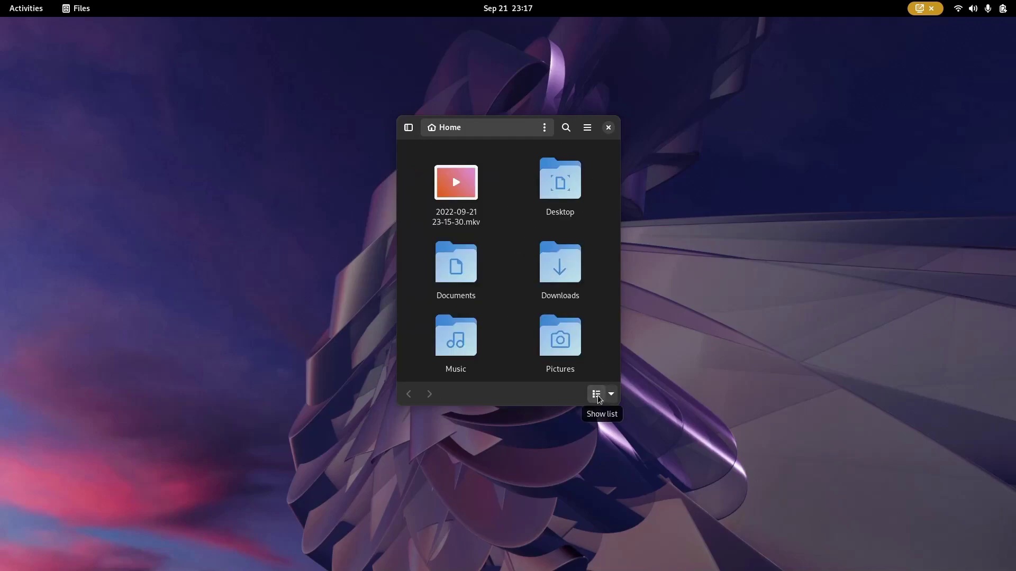
- Reveal the places sidebar and open the empty Documents folder
{"action": "left_click", "coordinate": [406, 131]}
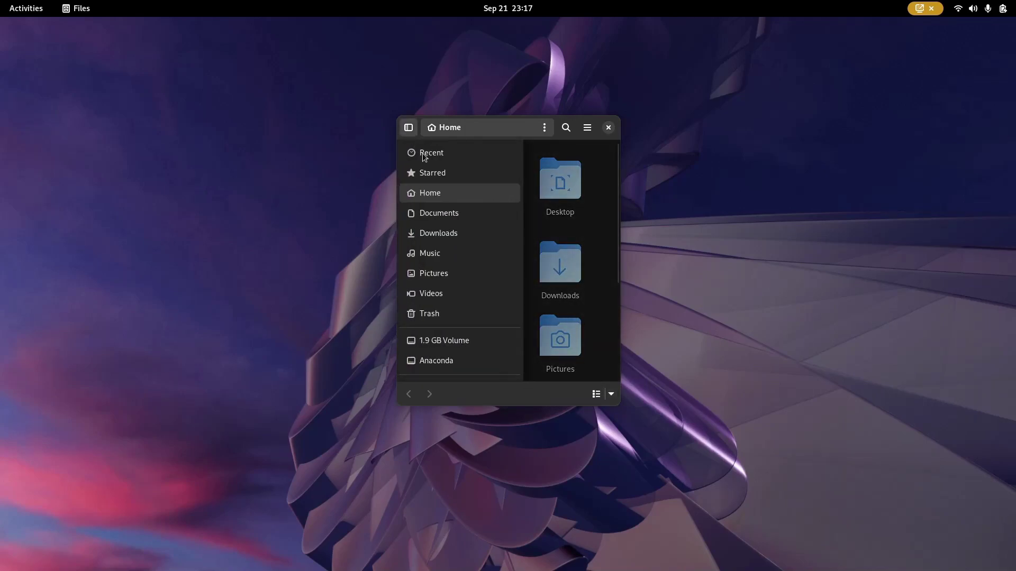
{"action": "scroll", "coordinate": [472, 252], "scroll_direction": "down", "scroll_amount": 1}
{"action": "scroll", "coordinate": [472, 253], "scroll_direction": "up", "scroll_amount": 1}
{"action": "left_click", "coordinate": [464, 215]}
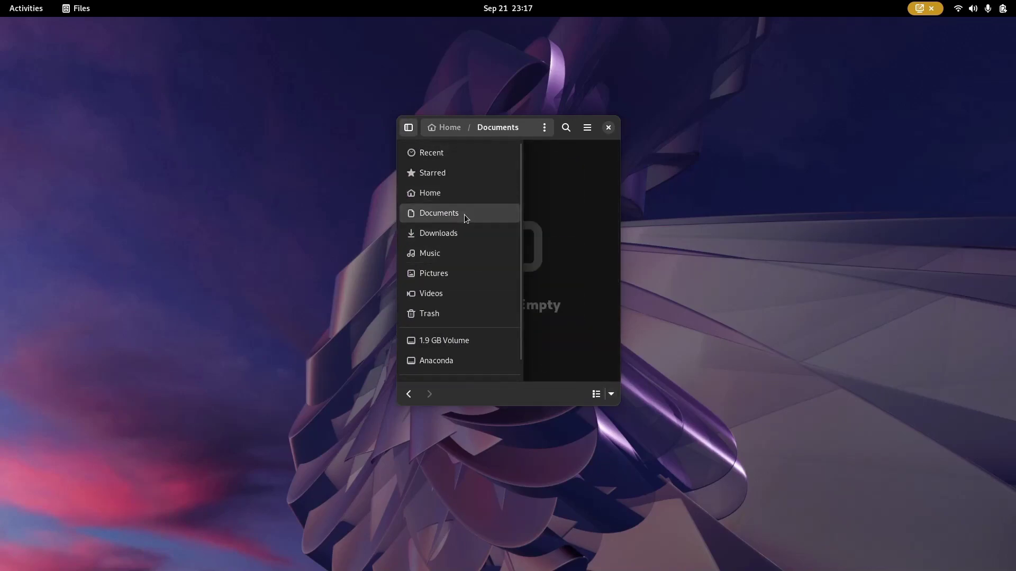
{"action": "left_click", "coordinate": [590, 223]}
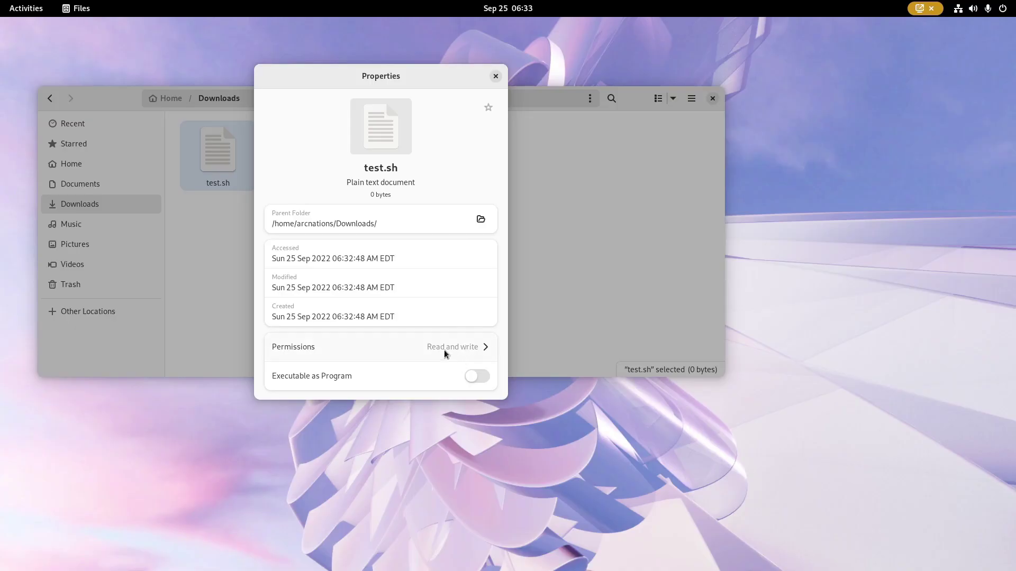
- Mark test.sh as Executable as Program and view its custom permissions
{"action": "left_click", "coordinate": [471, 381]}
{"action": "left_click", "coordinate": [473, 347]}
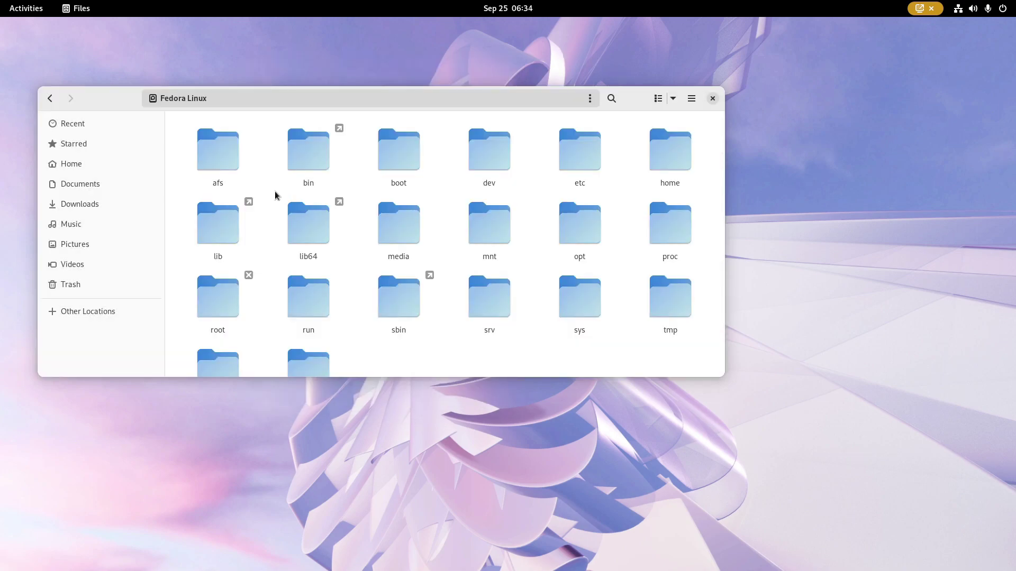
- Search for 'te' and look at the date filter in the search options
{"action": "type", "text": "te"}
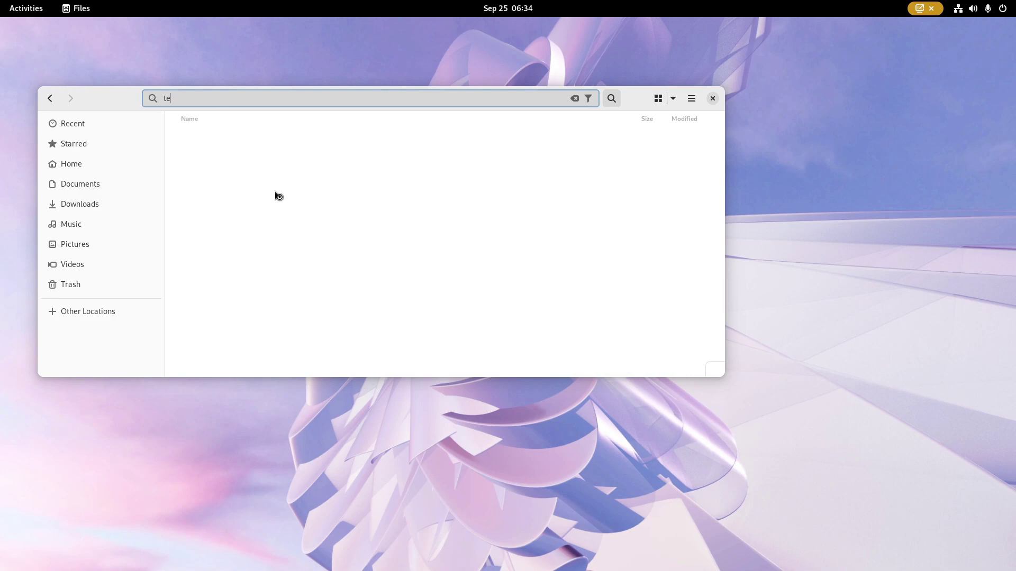
{"action": "scroll", "coordinate": [349, 260], "scroll_direction": "down", "scroll_amount": 5}
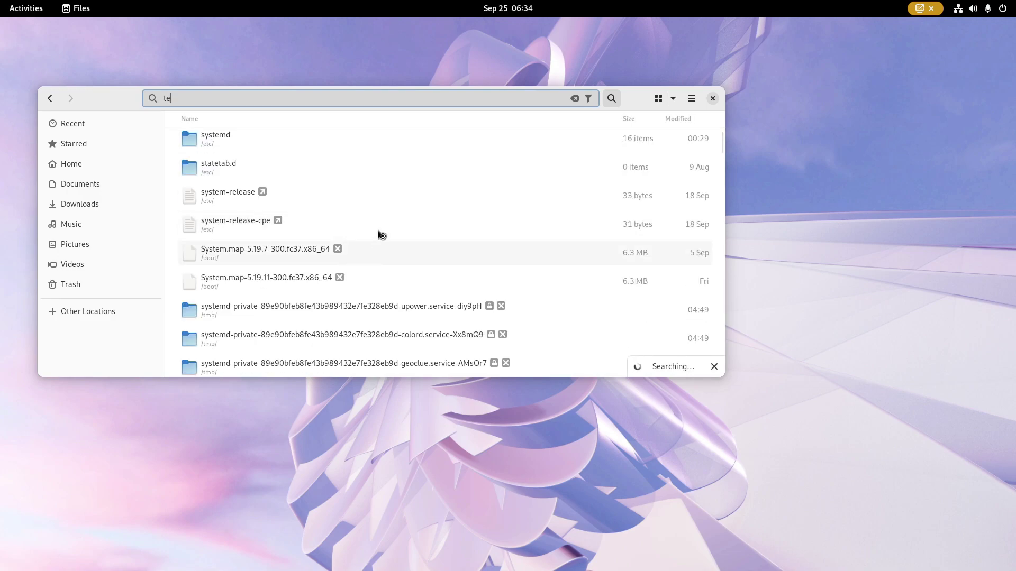
{"action": "left_click", "coordinate": [587, 99]}
{"action": "left_click", "coordinate": [570, 147]}
{"action": "scroll", "coordinate": [557, 237], "scroll_direction": "down", "scroll_amount": 3}
{"action": "scroll", "coordinate": [556, 237], "scroll_direction": "up", "scroll_amount": 3}
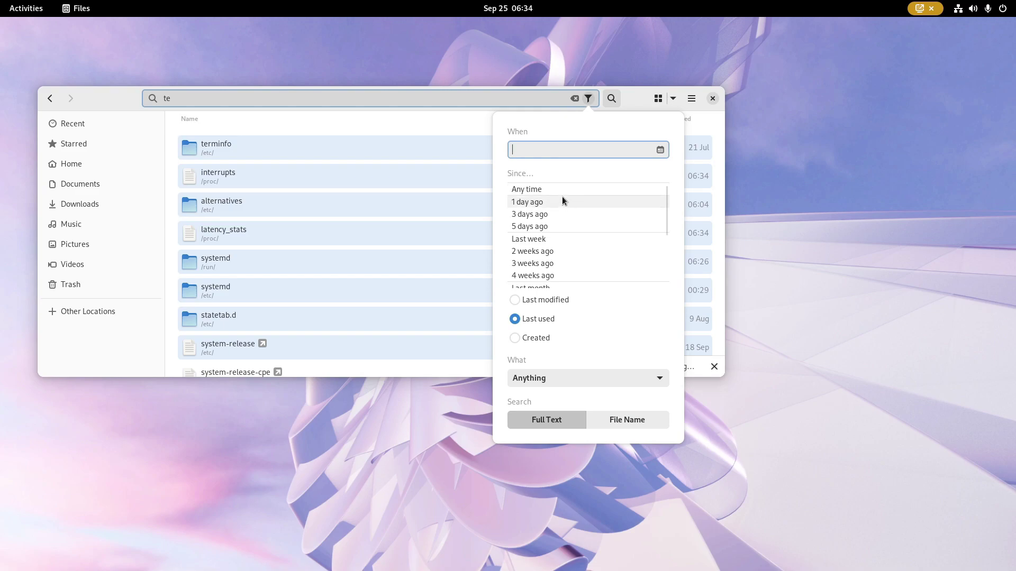
{"action": "scroll", "coordinate": [554, 215], "scroll_direction": "down", "scroll_amount": 2}
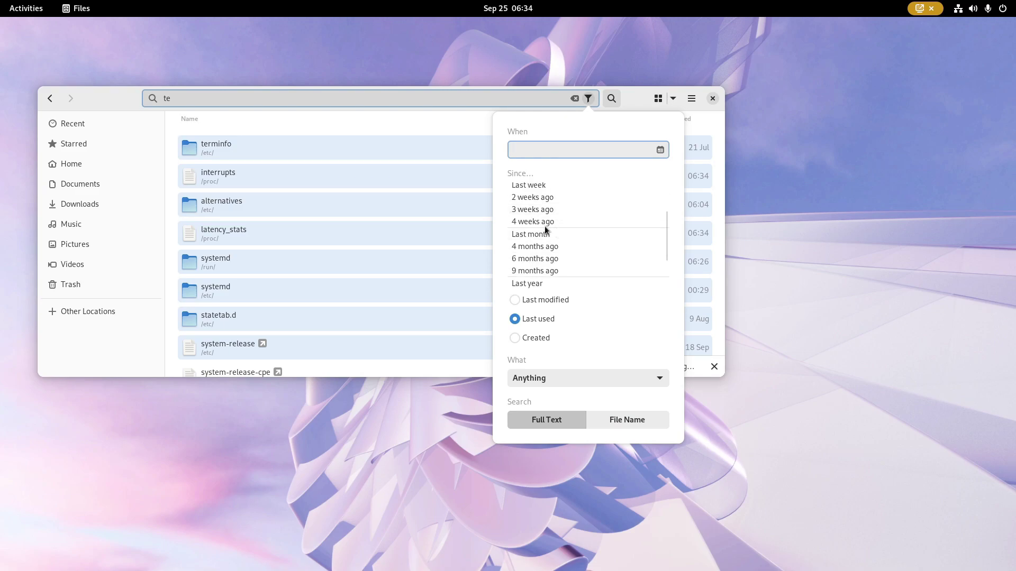
{"action": "scroll", "coordinate": [560, 241], "scroll_direction": "down", "scroll_amount": 2}
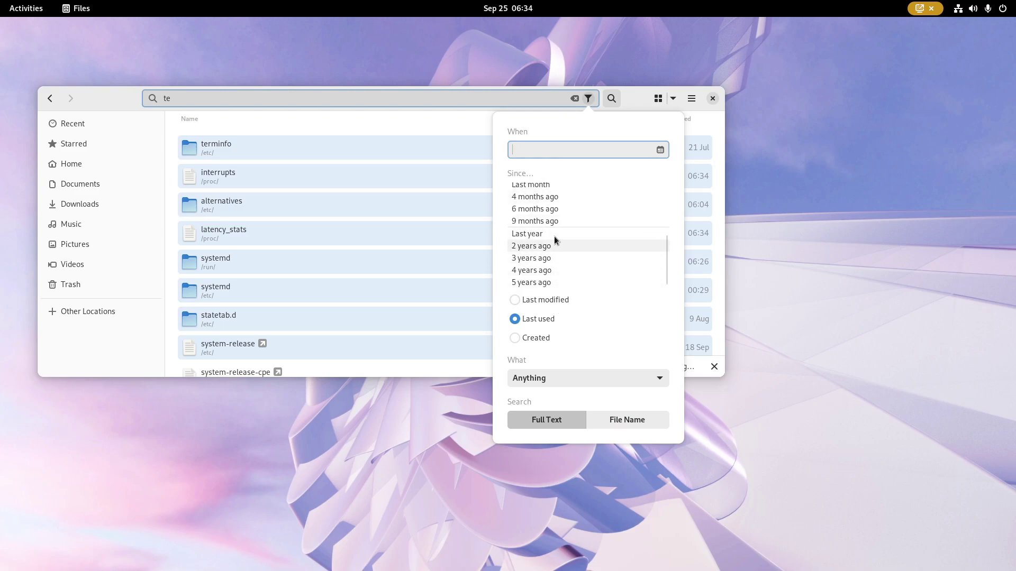
- Open the Select type dialog through What > Other Type… to list all file types
{"action": "left_click", "coordinate": [550, 373]}
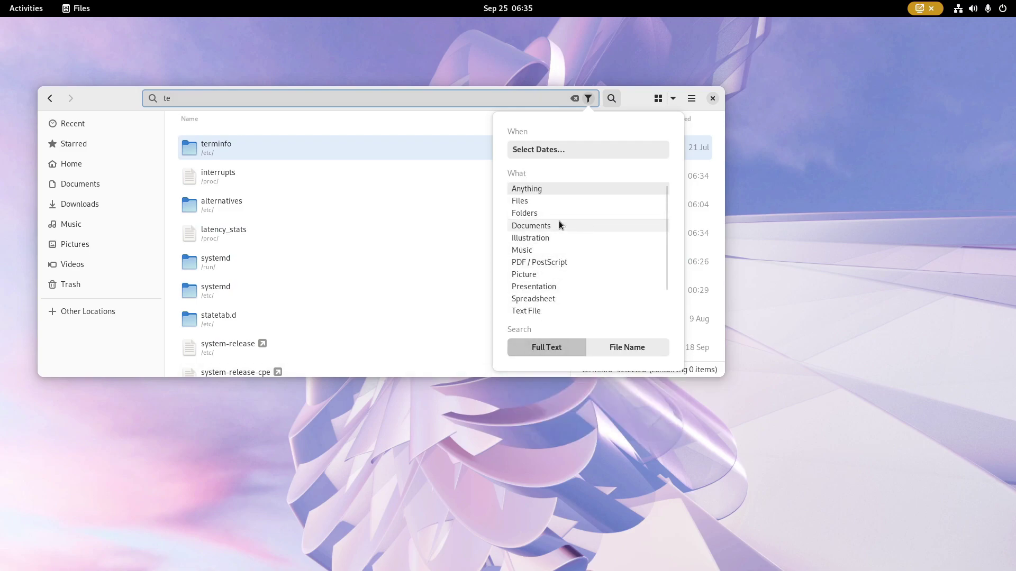
{"action": "scroll", "coordinate": [559, 227], "scroll_direction": "down", "scroll_amount": 2}
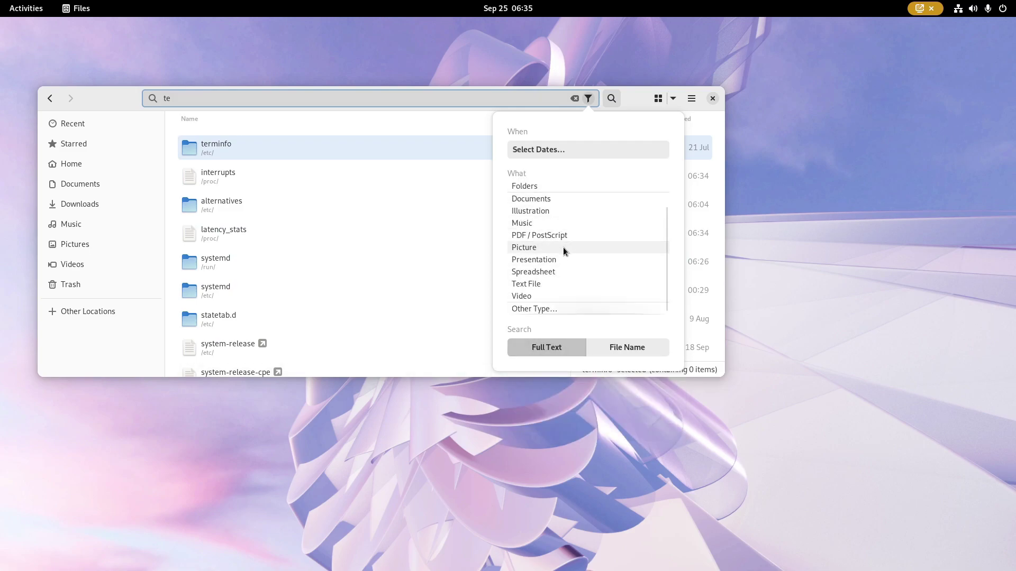
{"action": "left_click", "coordinate": [544, 310]}
{"action": "scroll", "coordinate": [318, 161], "scroll_direction": "down", "scroll_amount": 5}
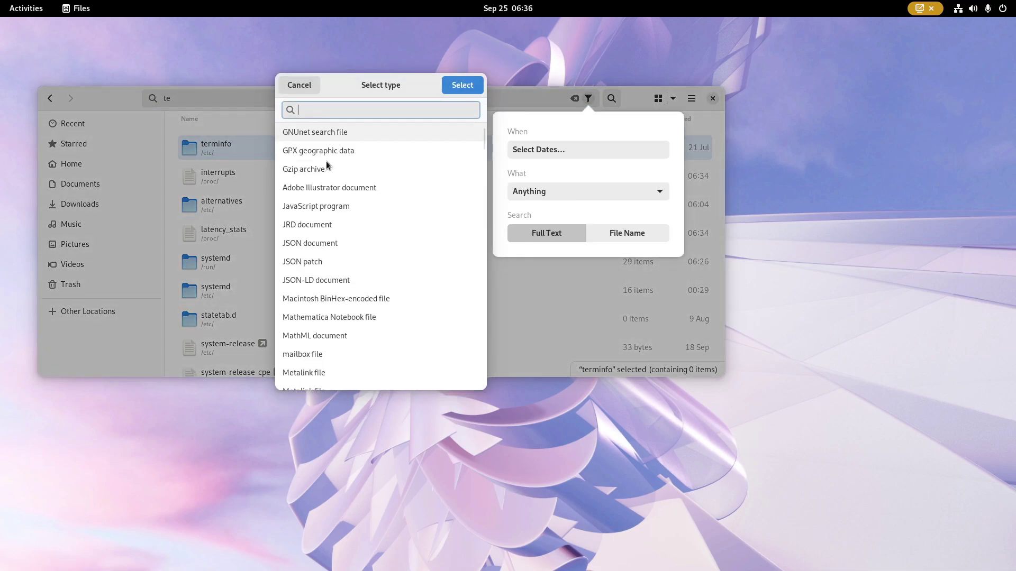
{"action": "scroll", "coordinate": [361, 296], "scroll_direction": "up", "scroll_amount": 2}
{"action": "scroll", "coordinate": [364, 306], "scroll_direction": "up", "scroll_amount": 4}
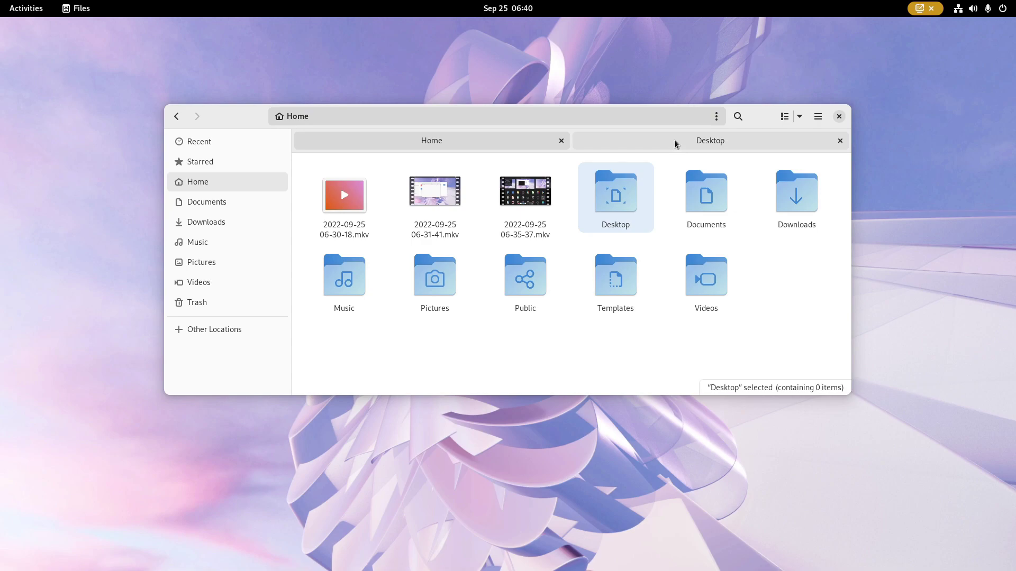
- Switch from the Desktop tab back to the Home tab, then ask Maps for the current location
{"action": "left_click", "coordinate": [674, 141]}
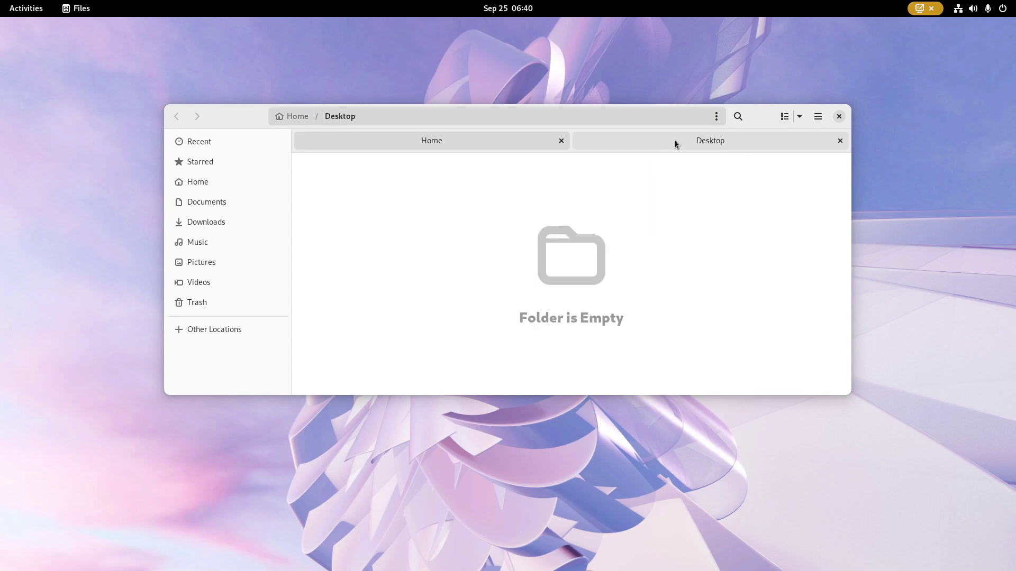
{"action": "left_click", "coordinate": [490, 145]}
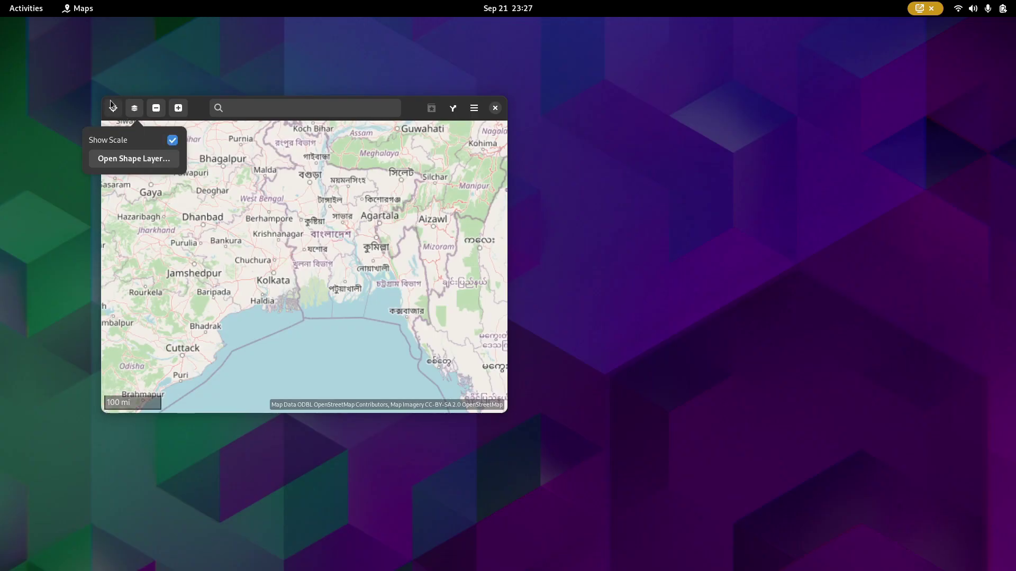
{"action": "left_click", "coordinate": [114, 105]}
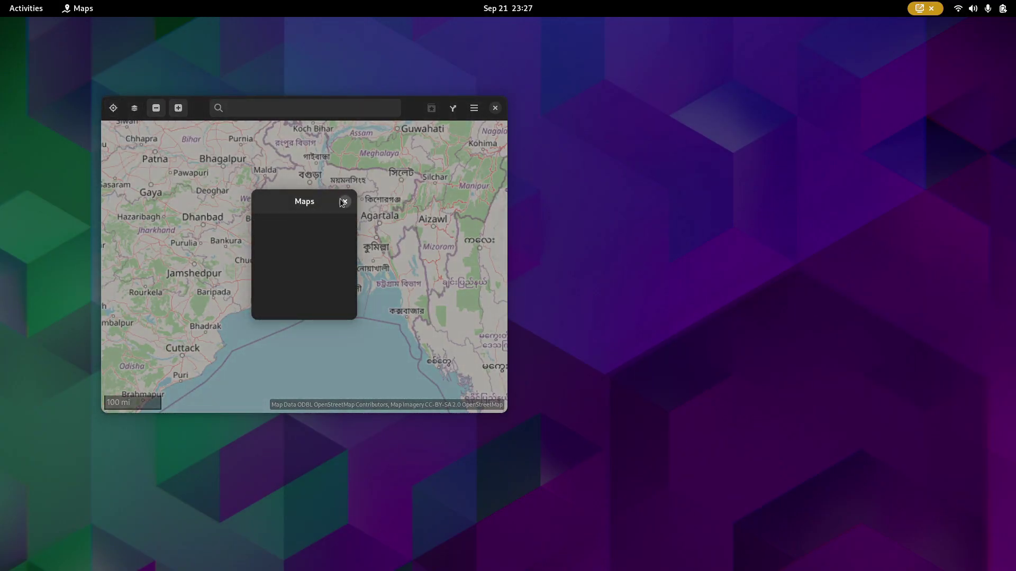
- Dismiss the location prompt, zoom the map in twice, and toggle the window maximized and back
{"action": "left_click", "coordinate": [344, 202]}
{"action": "left_click", "coordinate": [178, 108]}
{"action": "left_click", "coordinate": [177, 106]}
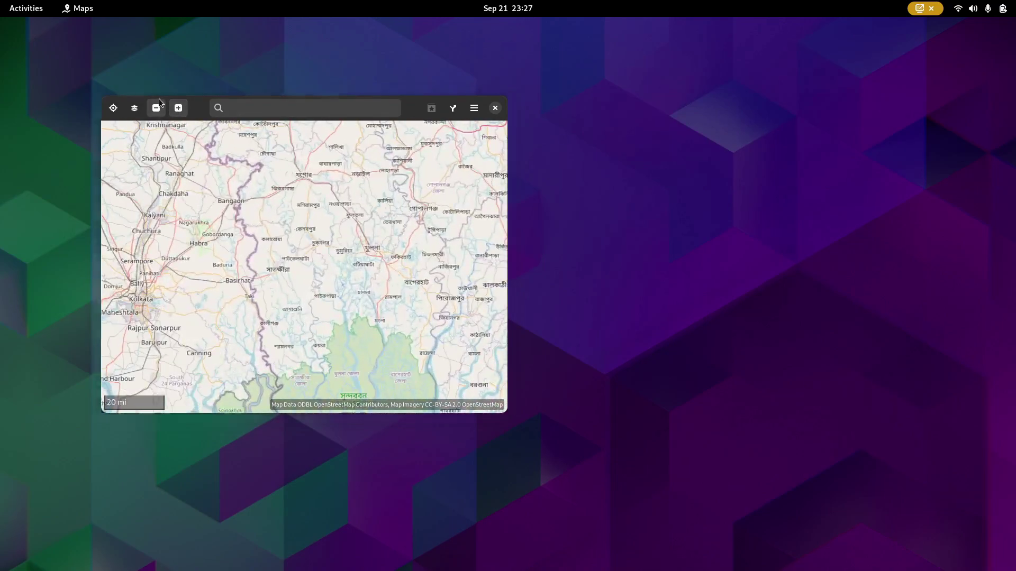
{"action": "double_click", "coordinate": [159, 101]}
{"action": "double_click", "coordinate": [304, 29]}
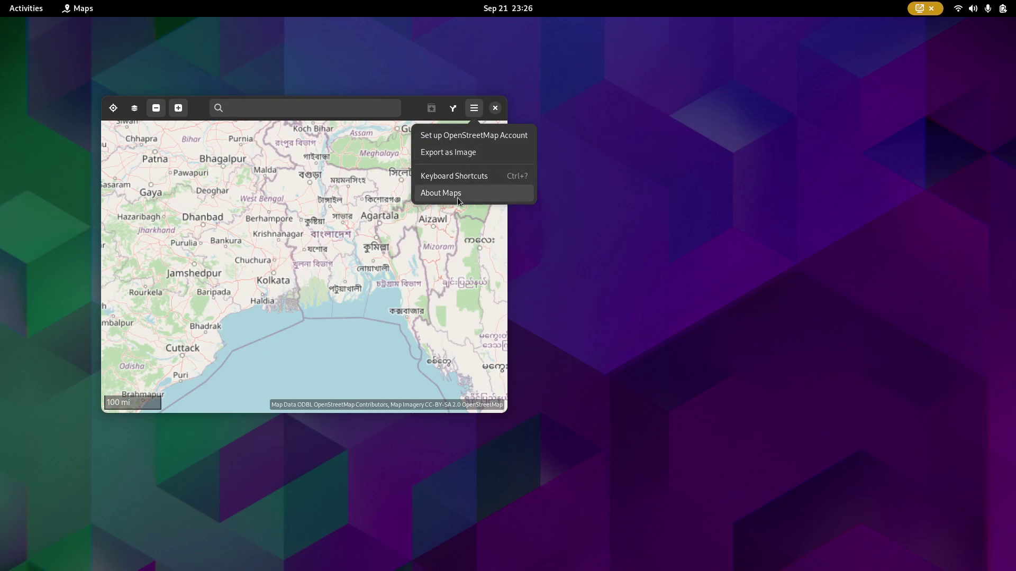
- View and close the About Maps window, then open the map layer options
{"action": "left_click", "coordinate": [457, 198]}
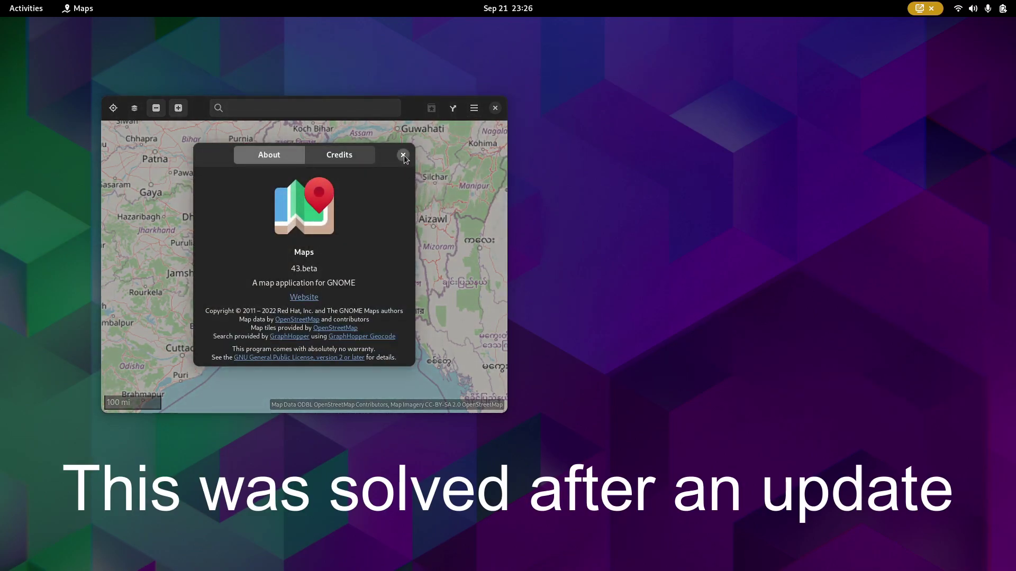
{"action": "left_click", "coordinate": [404, 156]}
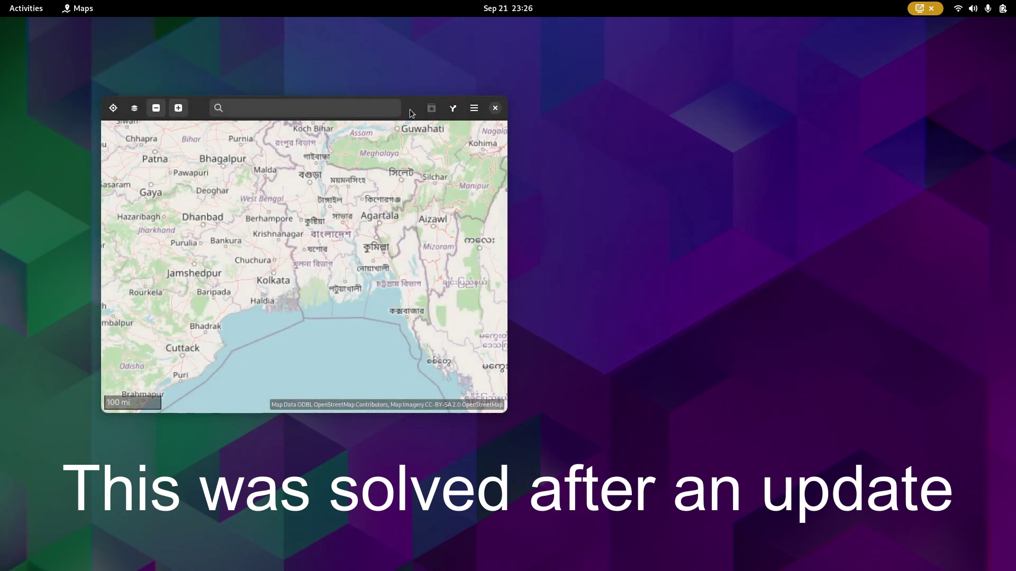
{"action": "left_click", "coordinate": [141, 111]}
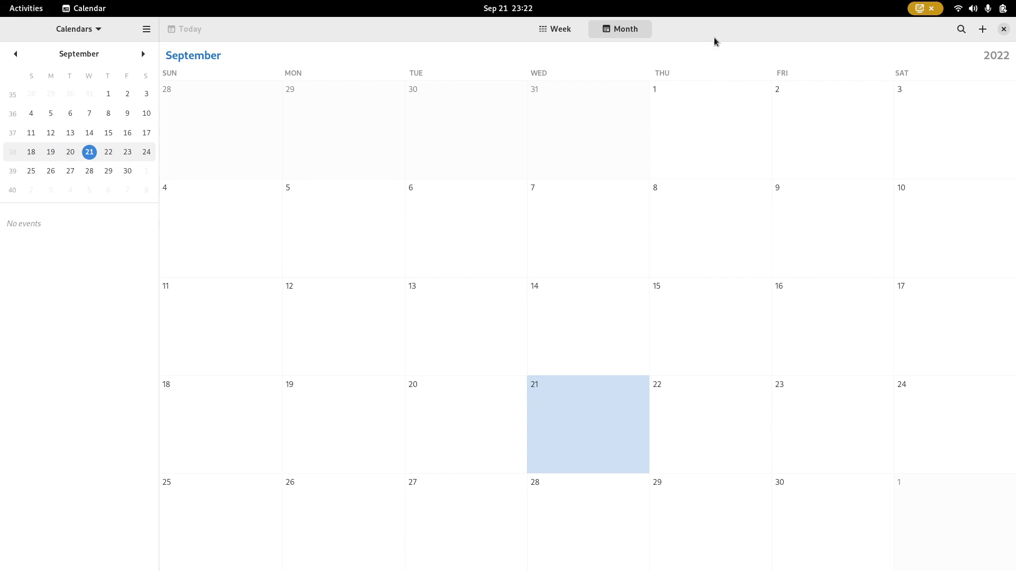
- Unmaximize Calendar, move Maps to the upper left, and resize Calendar into a narrower floating window
{"action": "left_click_drag", "start_coordinate": [713, 41], "coordinate": [529, 101]}
{"action": "left_click_drag", "start_coordinate": [665, 37], "coordinate": [228, 80]}
{"action": "left_click", "coordinate": [639, 306]}
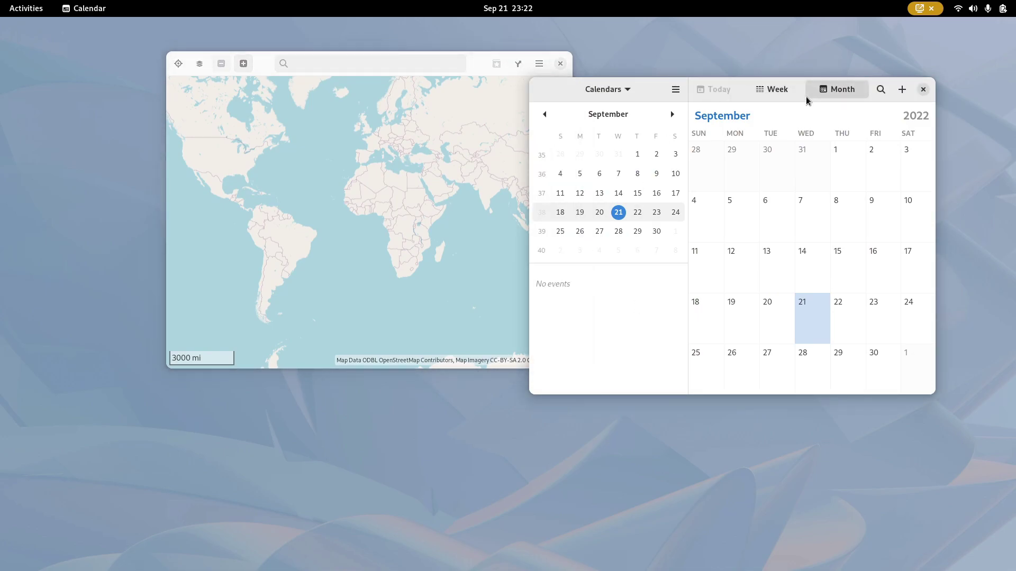
{"action": "left_click_drag", "start_coordinate": [807, 100], "coordinate": [800, 105]}
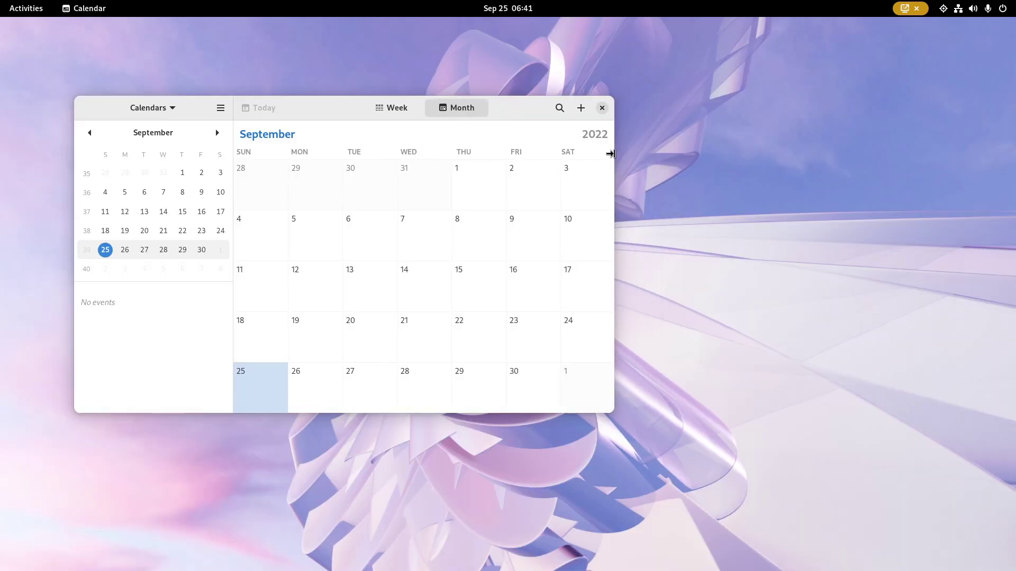
{"action": "left_click_drag", "start_coordinate": [611, 154], "coordinate": [601, 212]}
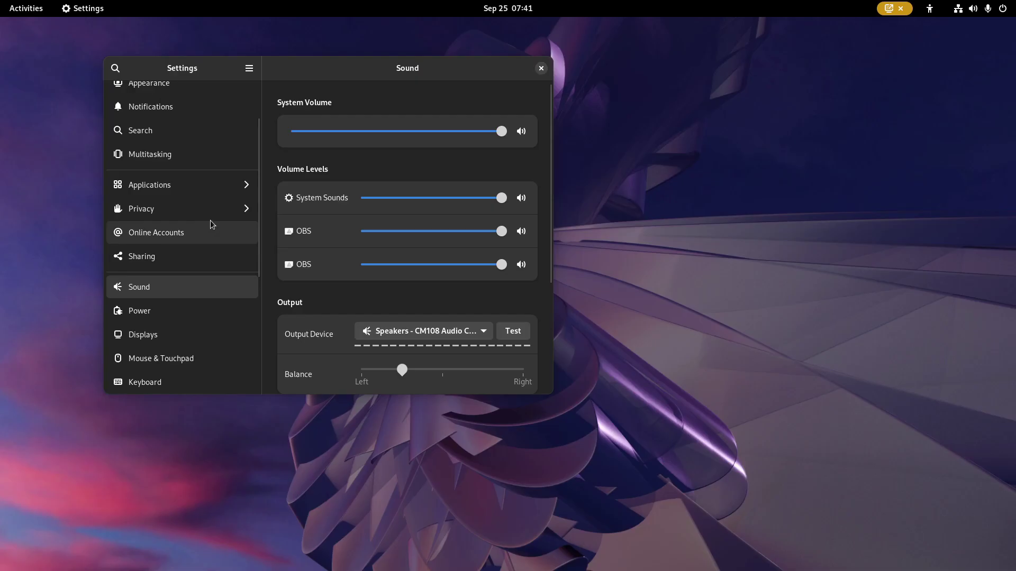
- Step through the Privacy pages: Diagnostics, File History & Trash, Thunderbolt, Microphone, Camera, Location, Screen Lock
{"action": "left_click", "coordinate": [211, 217]}
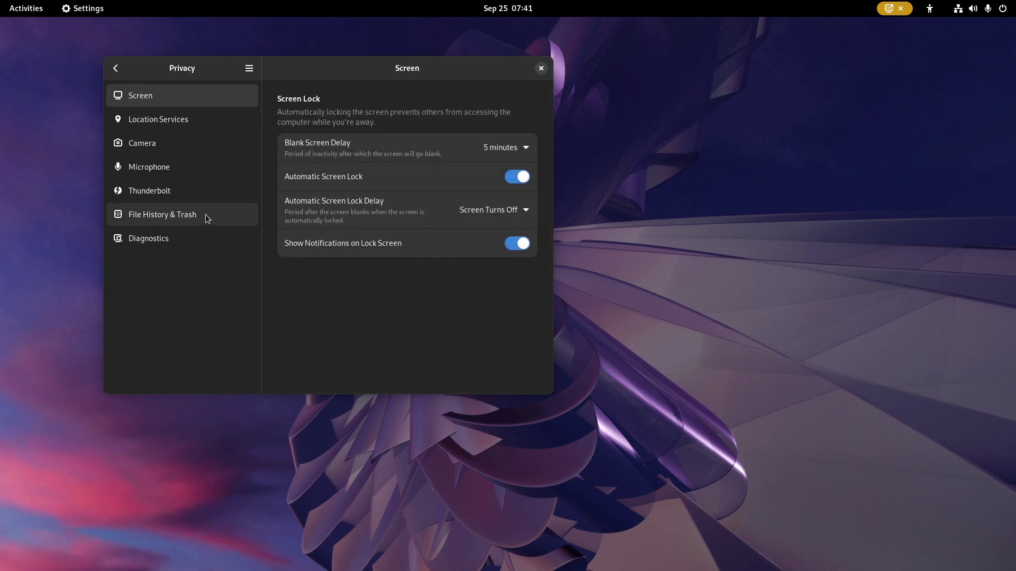
{"action": "left_click", "coordinate": [204, 240]}
{"action": "left_click", "coordinate": [199, 217]}
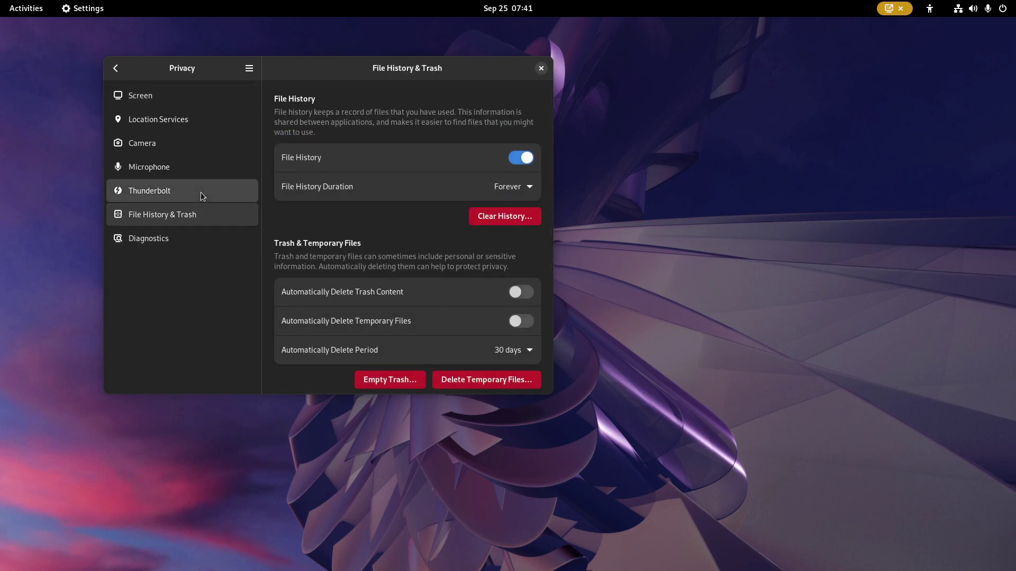
{"action": "left_click", "coordinate": [201, 192]}
{"action": "left_click", "coordinate": [206, 167]}
{"action": "left_click", "coordinate": [210, 142]}
{"action": "left_click", "coordinate": [215, 120]}
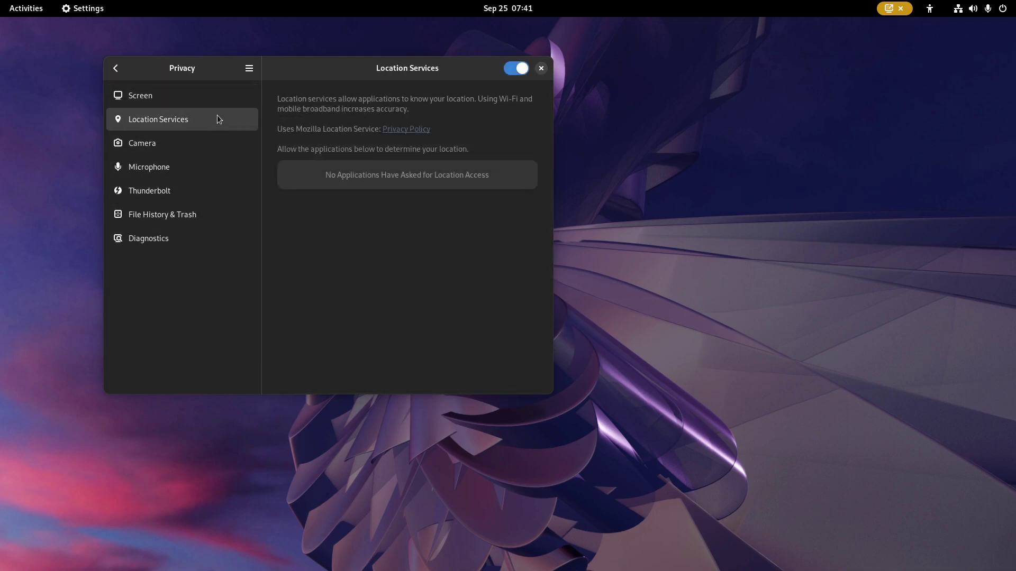
{"action": "left_click", "coordinate": [245, 97]}
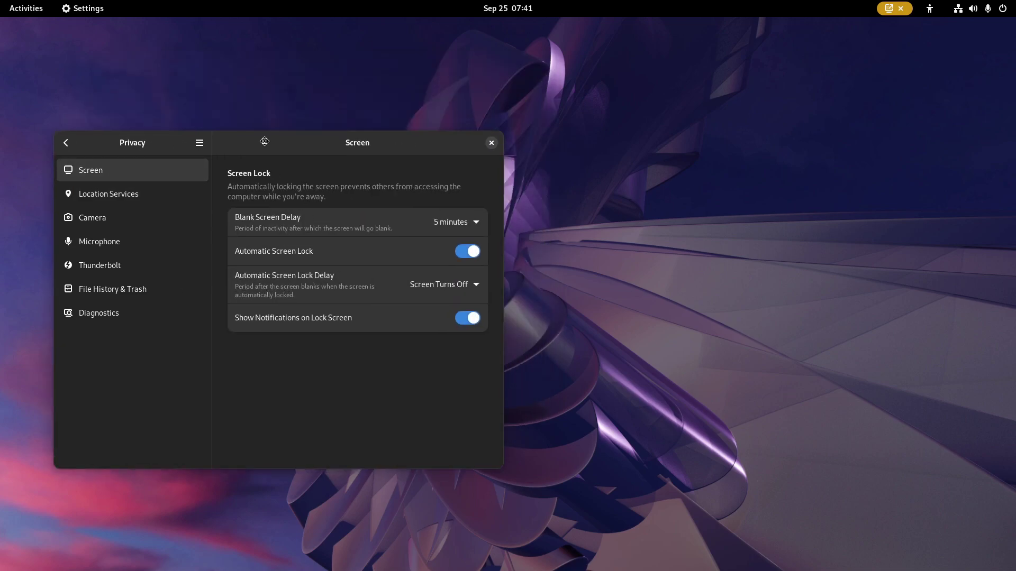
- Close Settings and browse the People & Body emojis in Characters
{"action": "left_click", "coordinate": [466, 192]}
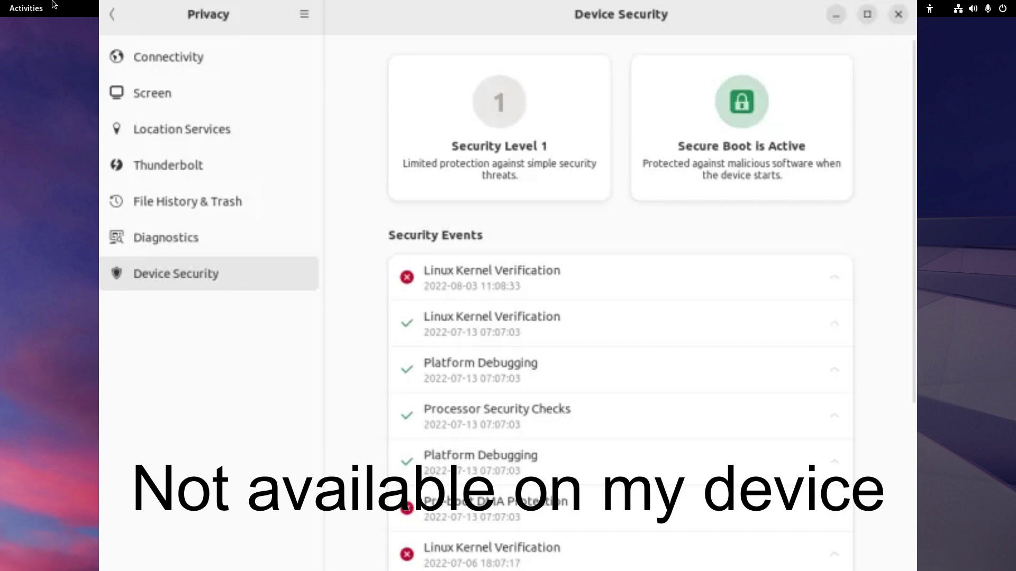
{"action": "mouse_move", "coordinate": [2, 4]}
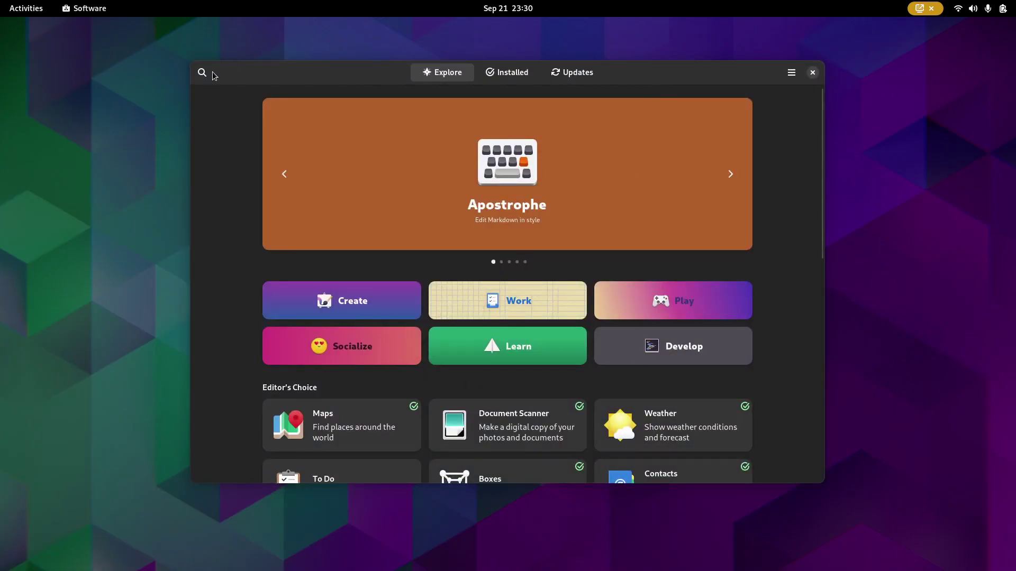
{"action": "scroll", "coordinate": [234, 129], "scroll_direction": "down", "scroll_amount": 10}
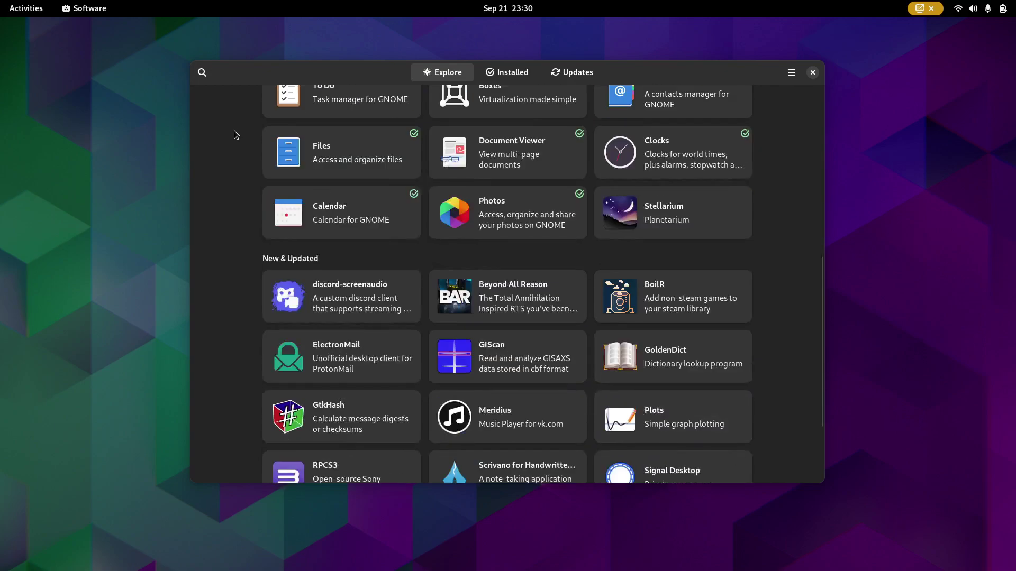
{"action": "scroll", "coordinate": [234, 130], "scroll_direction": "down", "scroll_amount": 3}
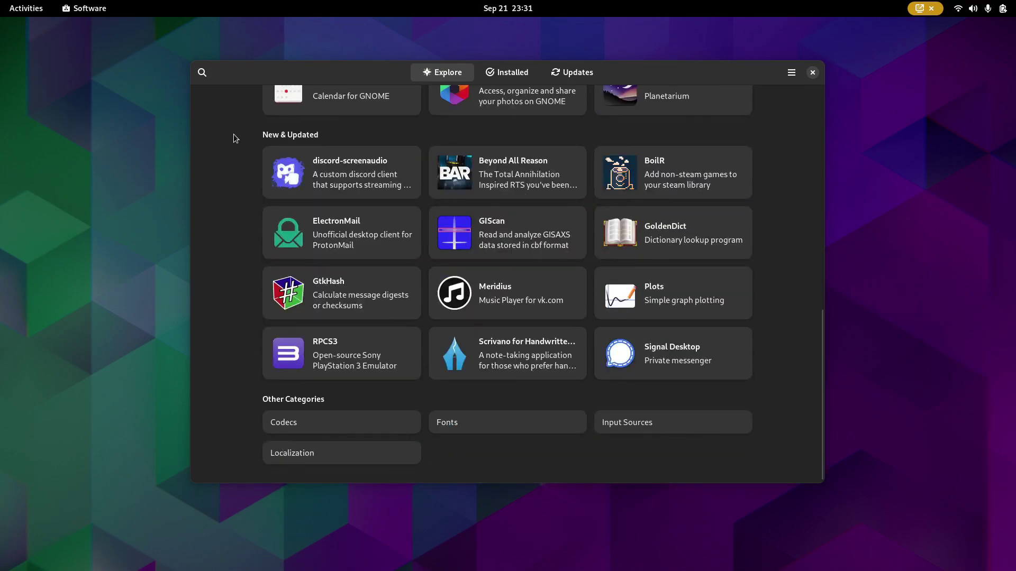
{"action": "scroll", "coordinate": [234, 134], "scroll_direction": "up", "scroll_amount": 5}
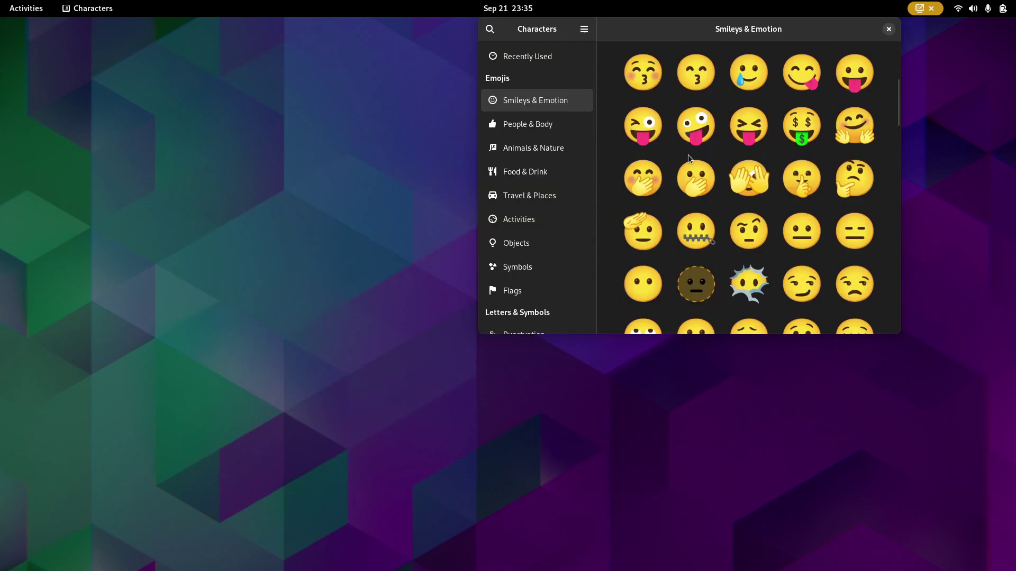
{"action": "scroll", "coordinate": [688, 154], "scroll_direction": "down", "scroll_amount": 5}
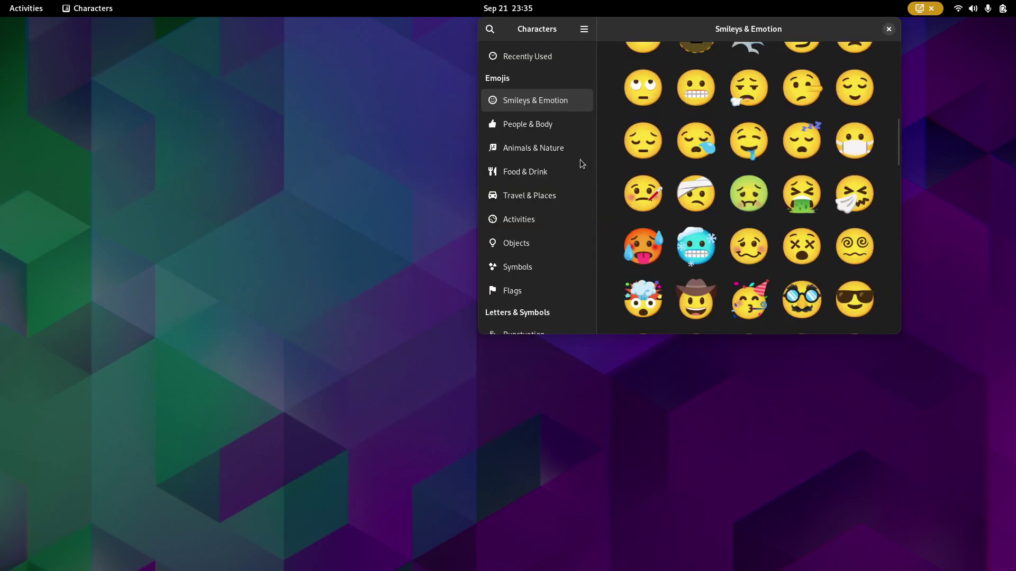
{"action": "left_click", "coordinate": [514, 132]}
{"action": "scroll", "coordinate": [688, 192], "scroll_direction": "down", "scroll_amount": 2}
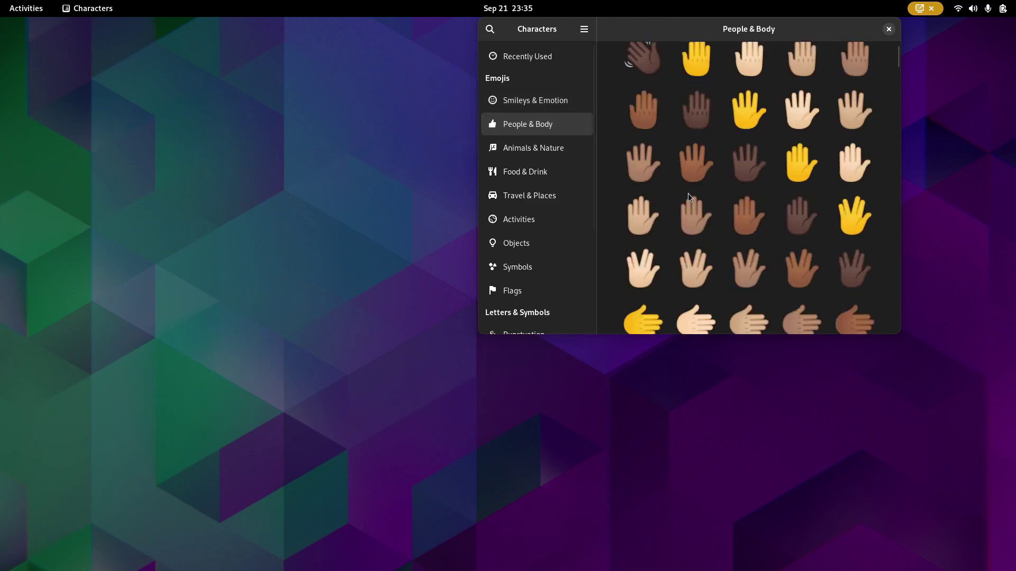
{"action": "scroll", "coordinate": [687, 194], "scroll_direction": "down", "scroll_amount": 15}
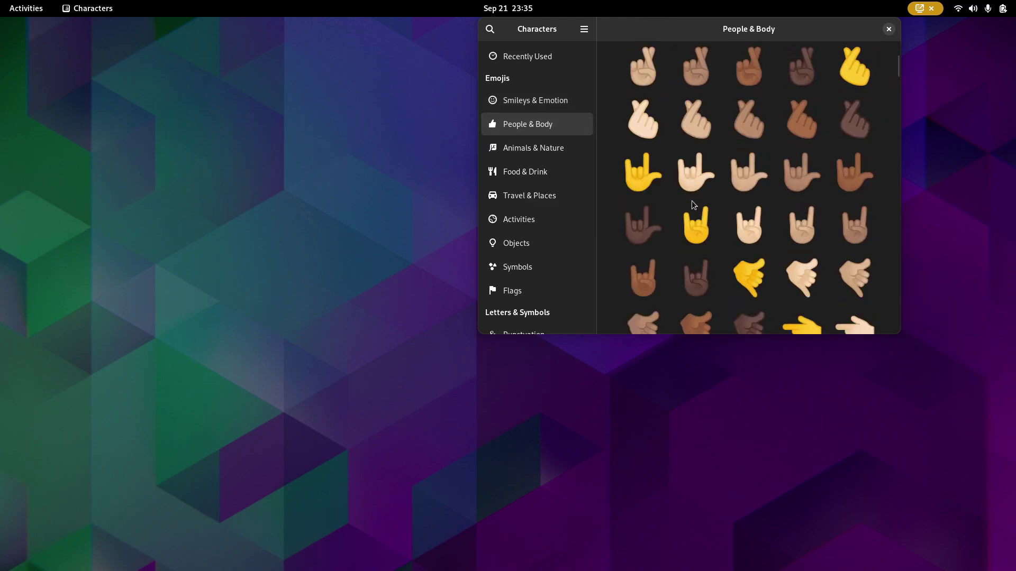
{"action": "scroll", "coordinate": [691, 201], "scroll_direction": "down", "scroll_amount": 3}
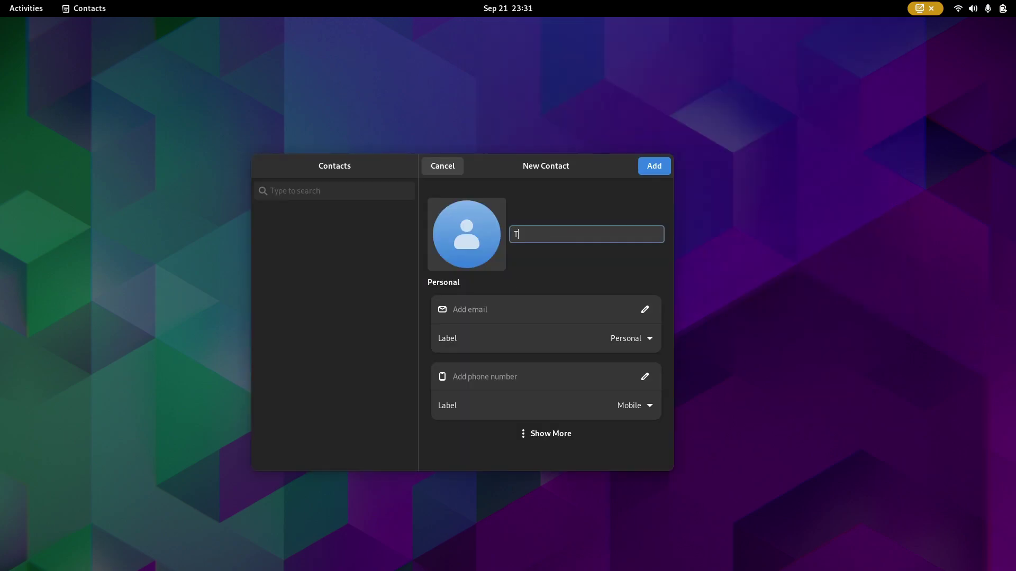
- Create a new contact with a name, a personal e-mail address and a mobile number
{"action": "type", "text": "Arcnations"}
{"action": "left_click", "coordinate": [560, 316]}
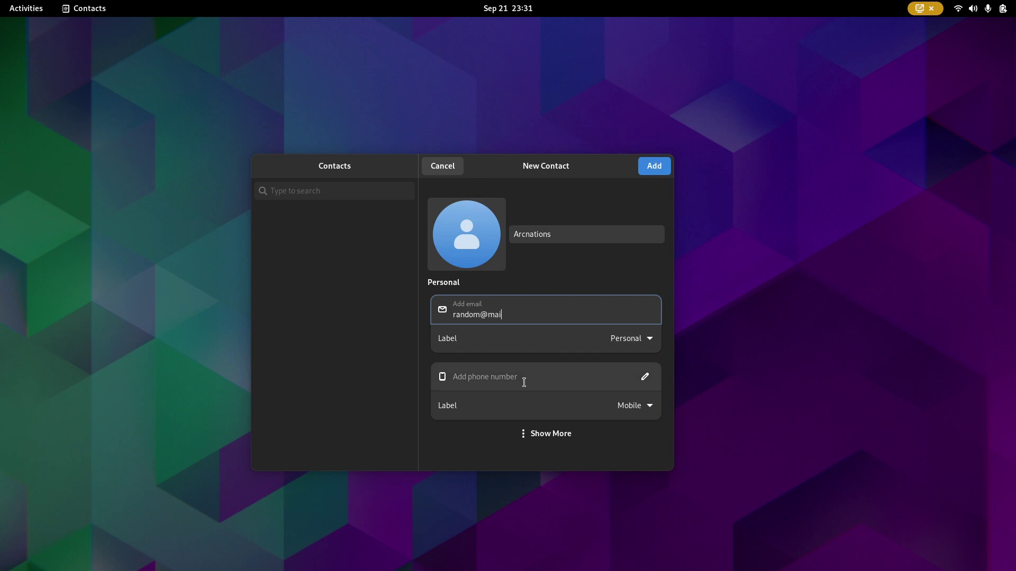
{"action": "left_click", "coordinate": [524, 382]}
{"action": "key", "text": "Return"}
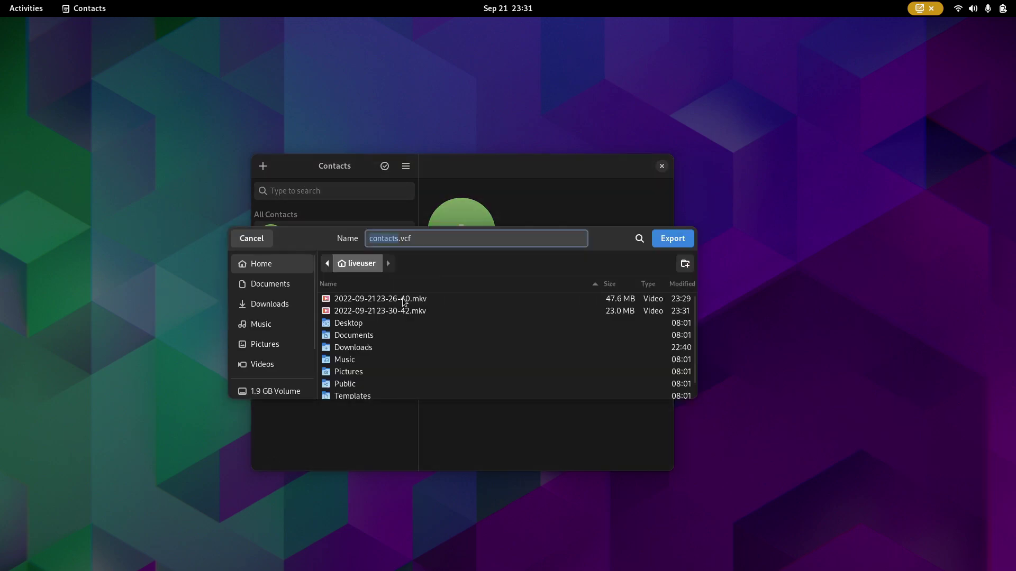
- Cancel the contacts export dialog and shift the Contacts window slightly left
{"action": "key", "text": "ctrl+a"}
{"action": "left_click", "coordinate": [267, 240]}
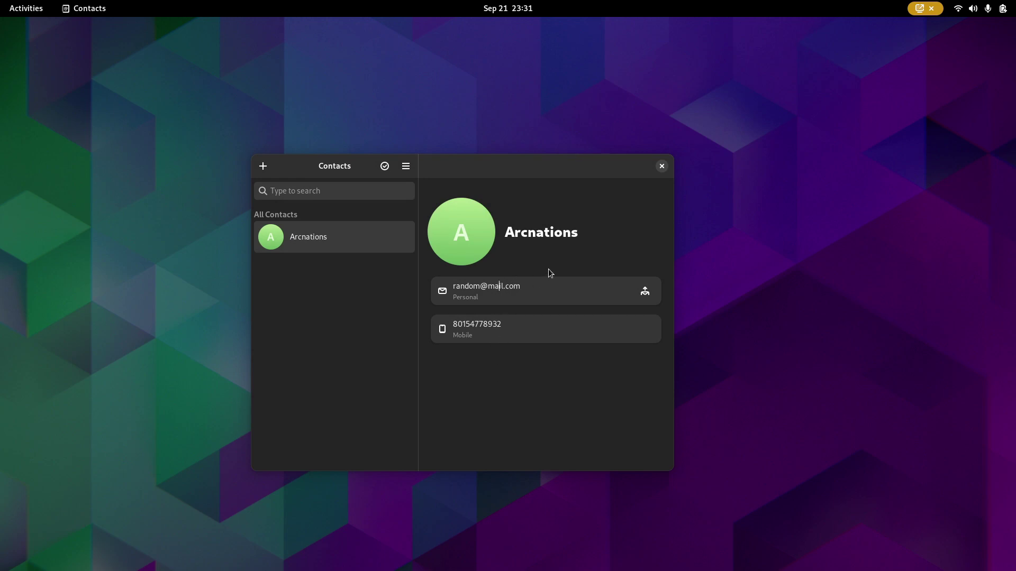
{"action": "left_click_drag", "start_coordinate": [319, 159], "coordinate": [292, 160]}
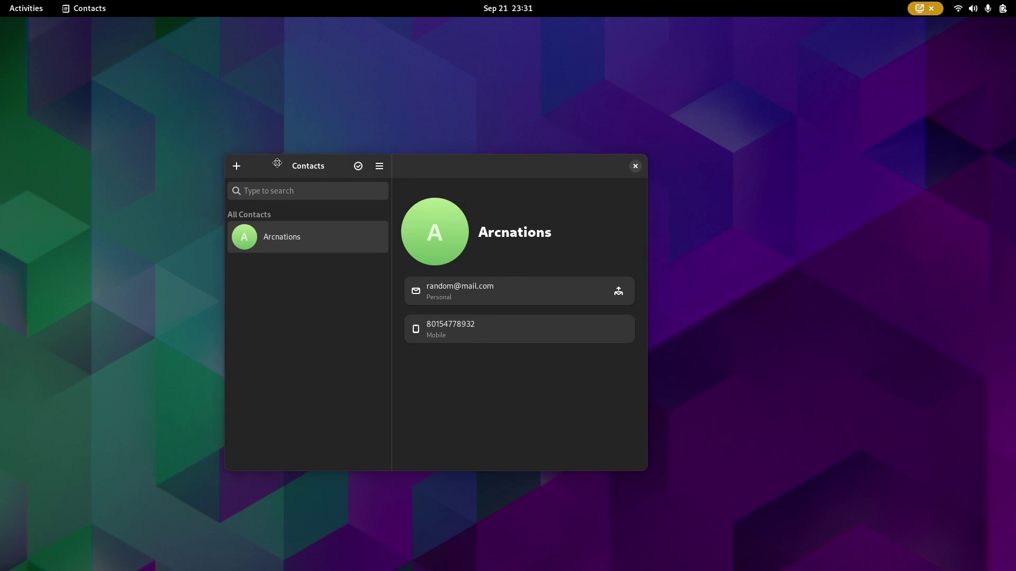
- Close the Contacts window and bring up the Activities overview
{"action": "left_click", "coordinate": [634, 166]}
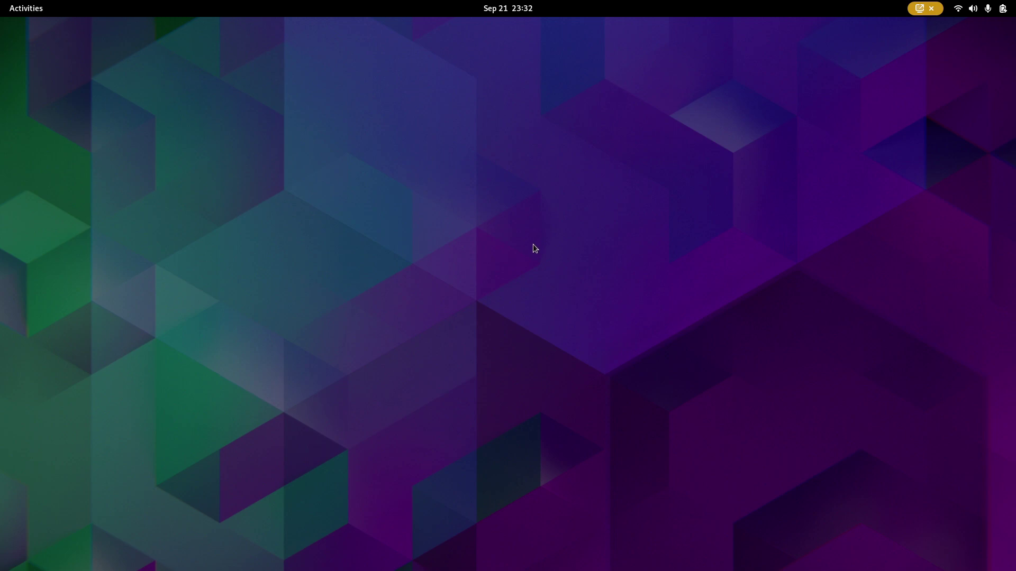
{"action": "left_click", "coordinate": [26, 8]}
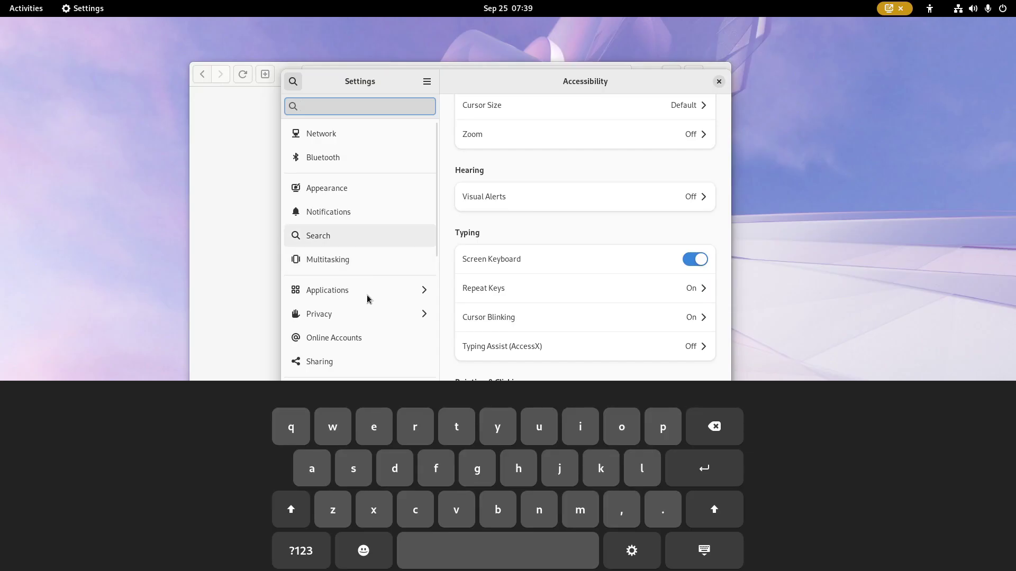
- Search the settings for 'sample' with the on-screen keyboard, then close Settings
{"action": "left_click", "coordinate": [354, 469]}
{"action": "left_click", "coordinate": [312, 469]}
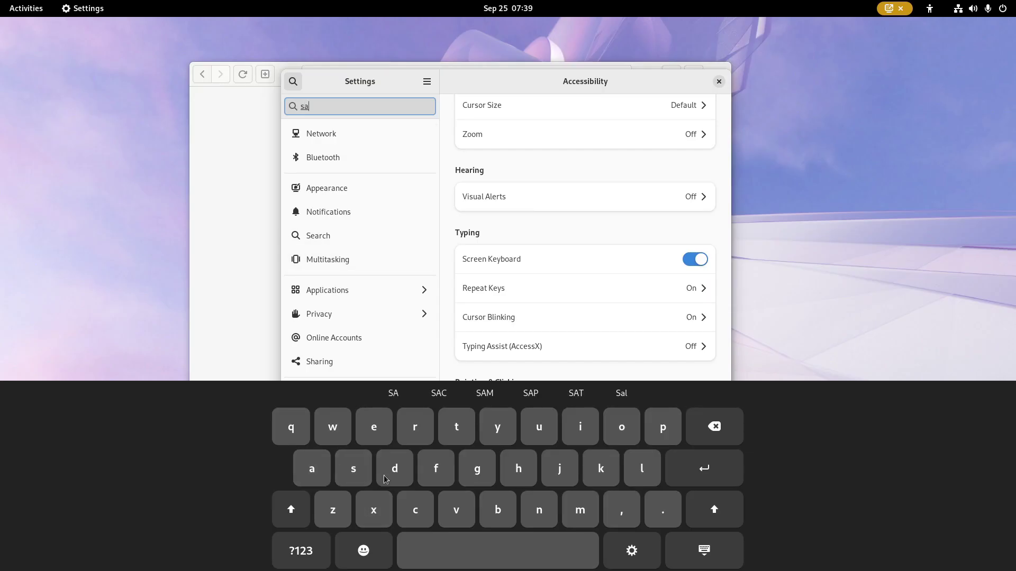
{"action": "left_click", "coordinate": [581, 522]}
{"action": "left_click", "coordinate": [671, 416]}
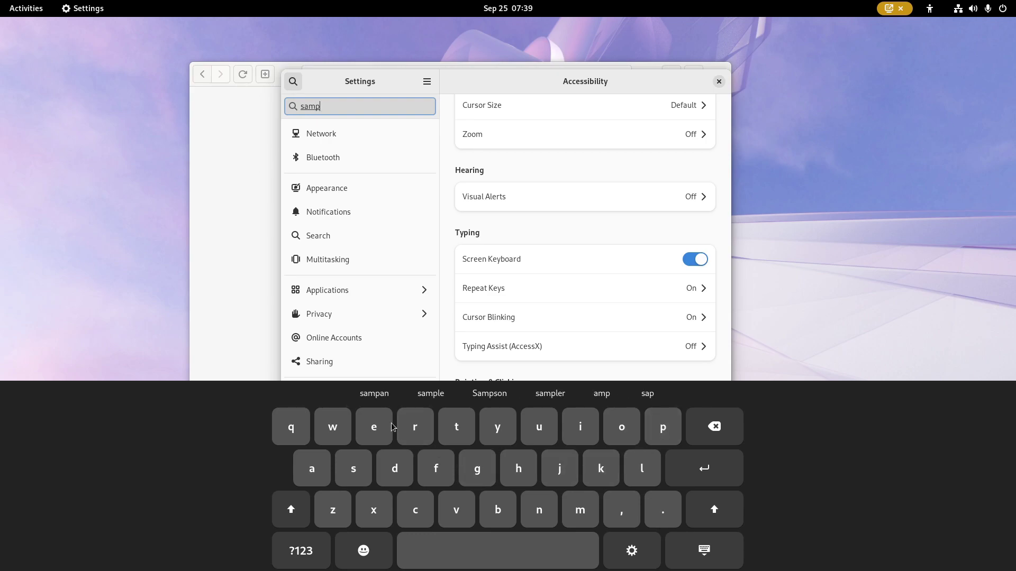
{"action": "left_click", "coordinate": [427, 394]}
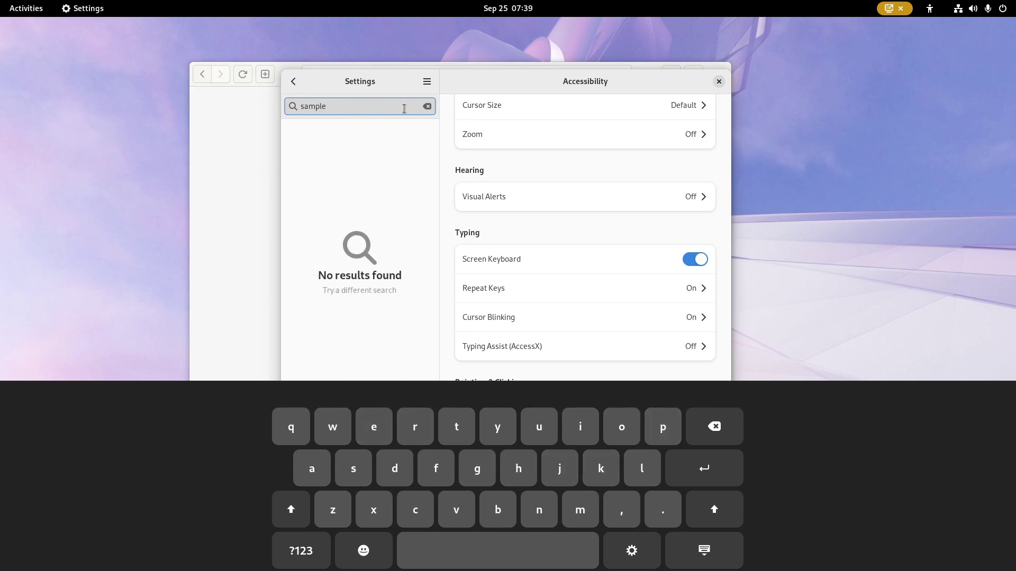
{"action": "left_click", "coordinate": [719, 82]}
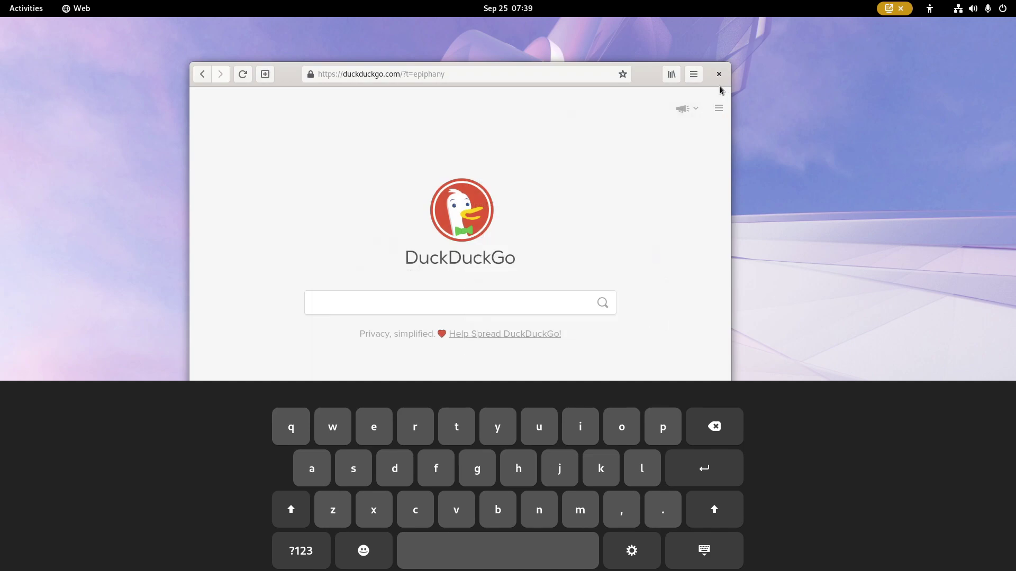
- Bring up the on-screen keyboard for the DuckDuckGo search box, toggling ?123 and hiding it once
{"action": "left_click", "coordinate": [941, 9]}
{"action": "left_click", "coordinate": [508, 287]}
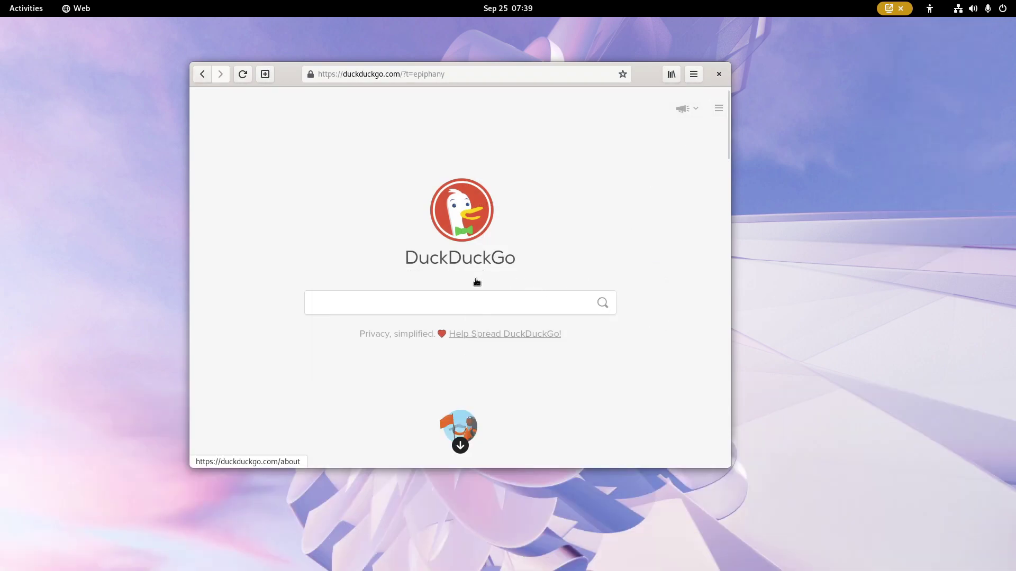
{"action": "left_click", "coordinate": [474, 305]}
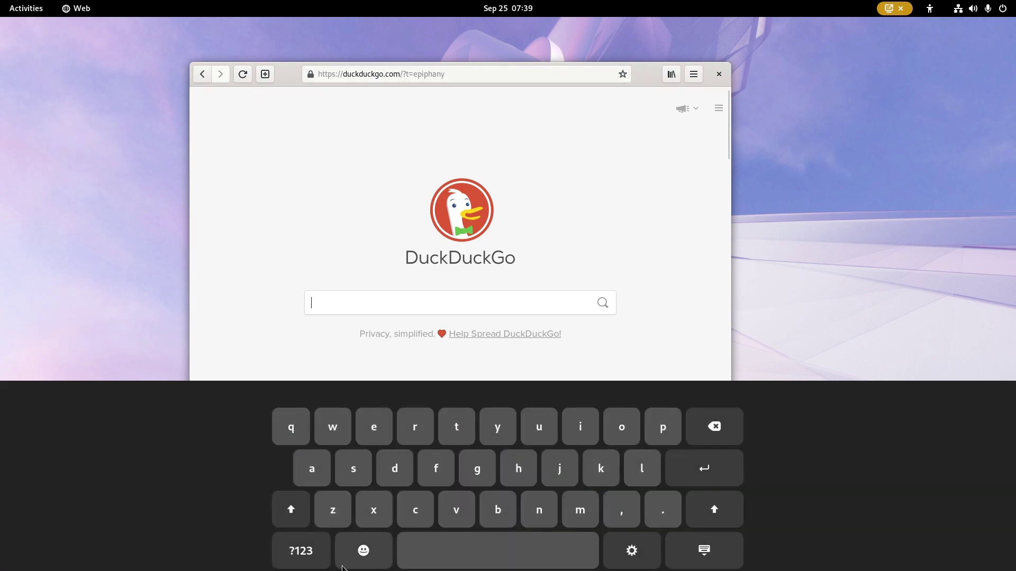
{"action": "left_click", "coordinate": [292, 564]}
{"action": "left_click", "coordinate": [293, 564]}
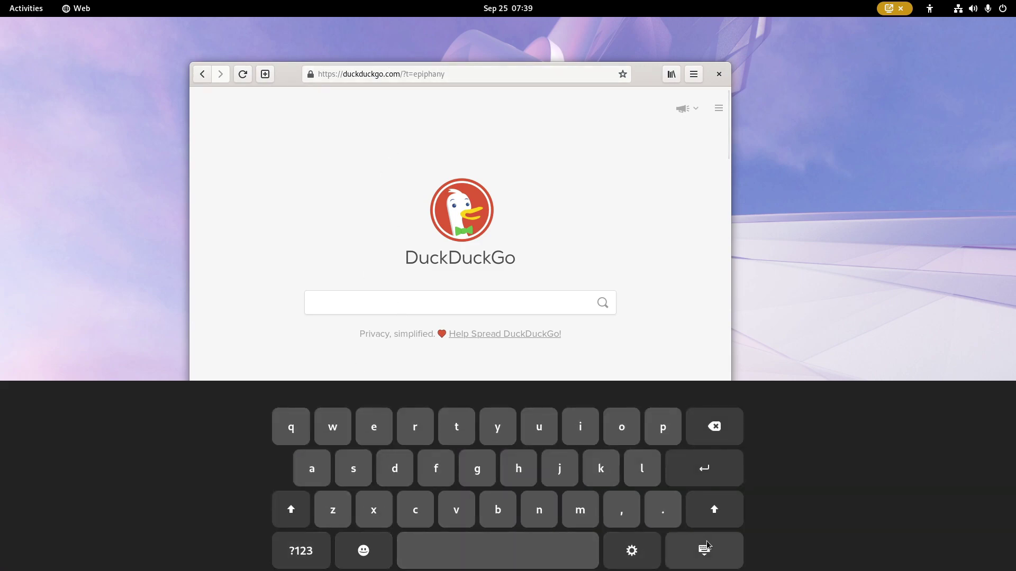
{"action": "left_click", "coordinate": [701, 555]}
{"action": "left_click", "coordinate": [503, 311]}
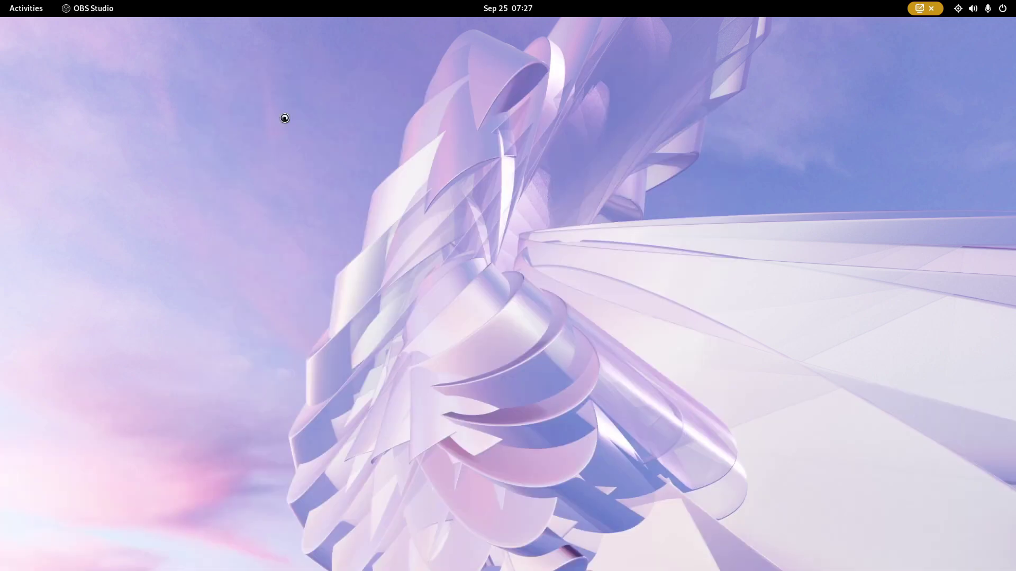
- Close the activities overview to move on to GNOME Software's Explore page
{"action": "mouse_move", "coordinate": [0, 0]}
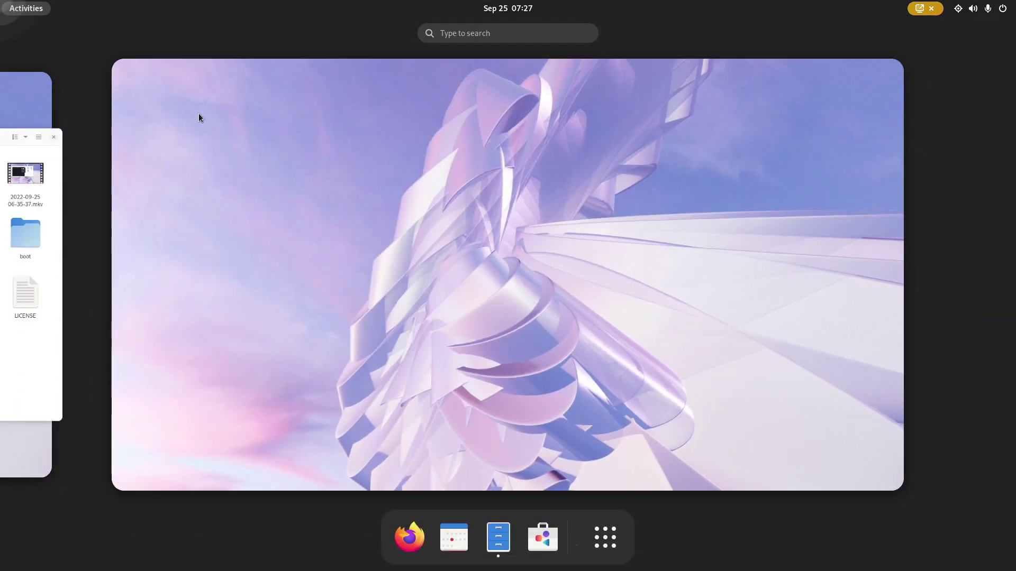
{"action": "left_click", "coordinate": [335, 192]}
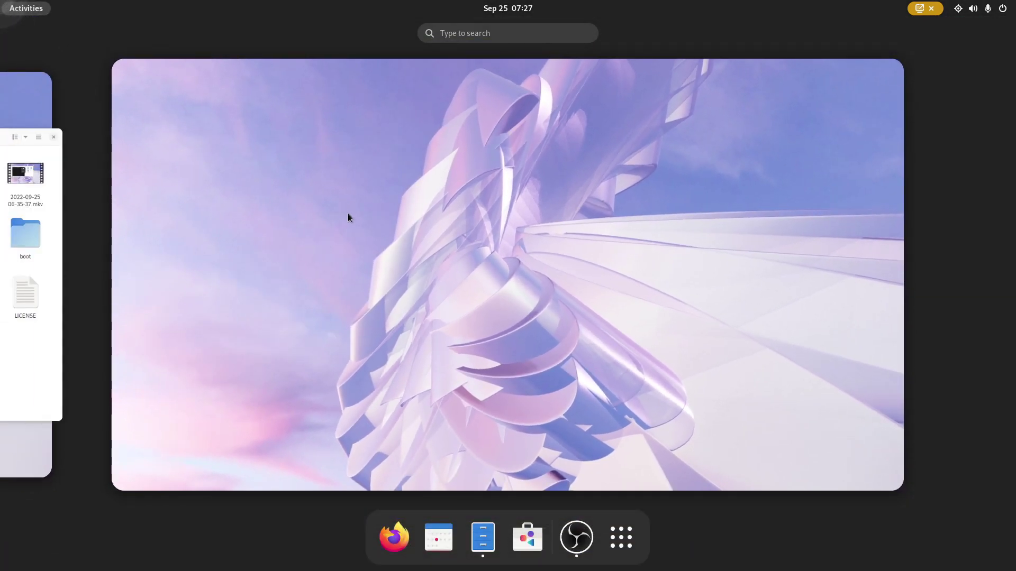
{"action": "left_click", "coordinate": [349, 217]}
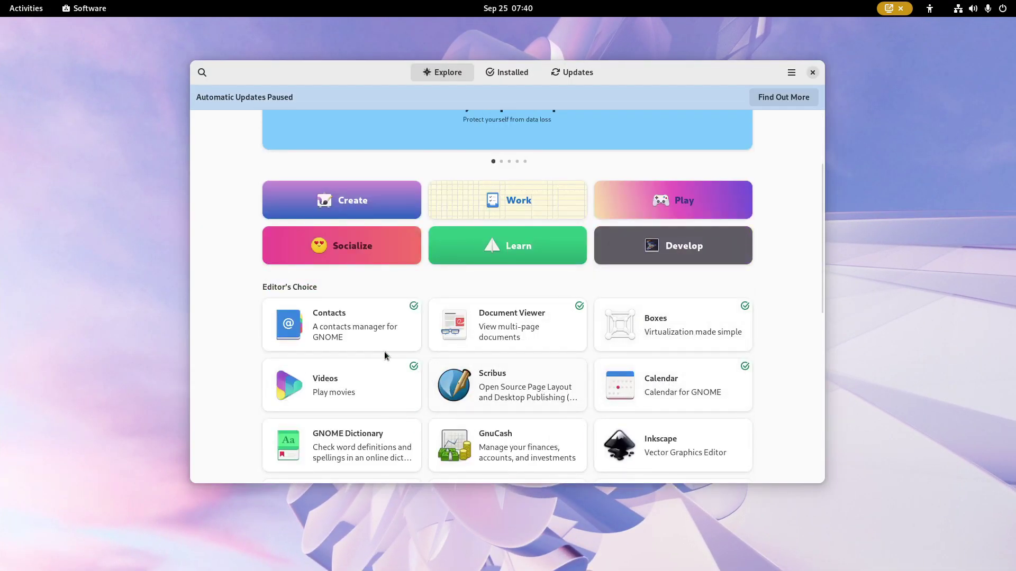
- Open the Contacts app details and its install sources list, then turn on dark mode
{"action": "left_click", "coordinate": [341, 317]}
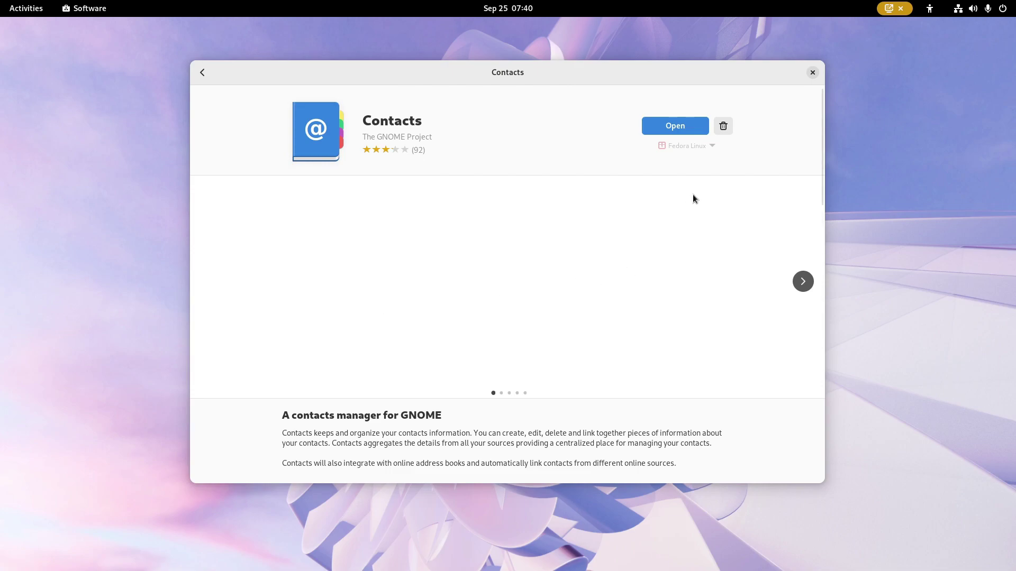
{"action": "left_click", "coordinate": [690, 146]}
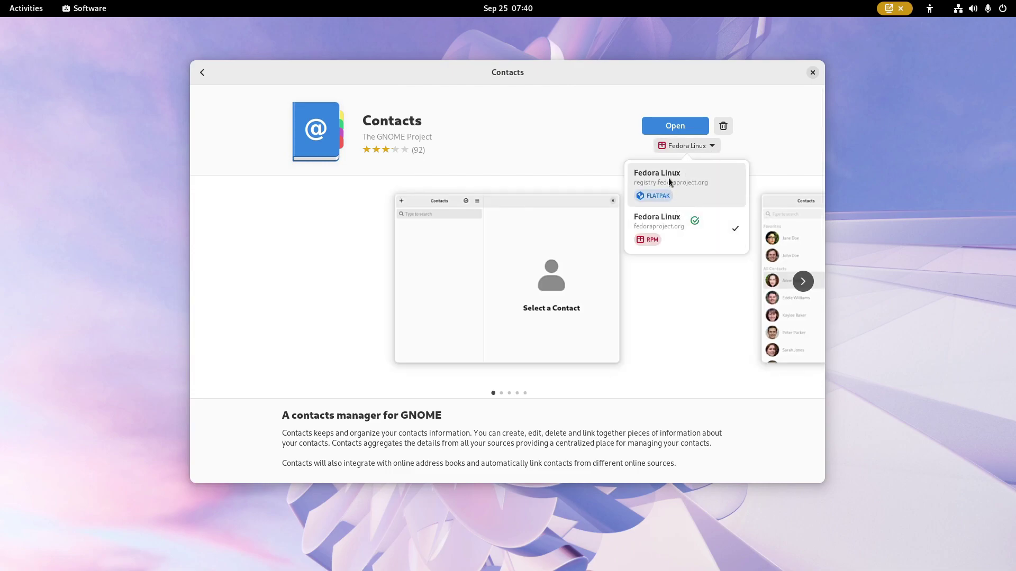
{"action": "left_click", "coordinate": [978, 10]}
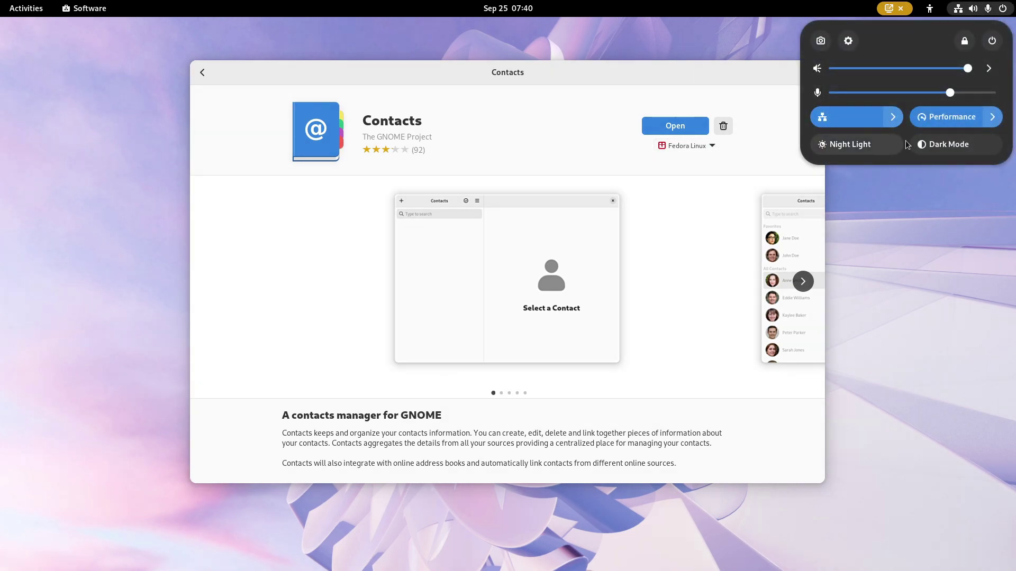
{"action": "left_click", "coordinate": [924, 142]}
{"action": "left_click", "coordinate": [749, 155]}
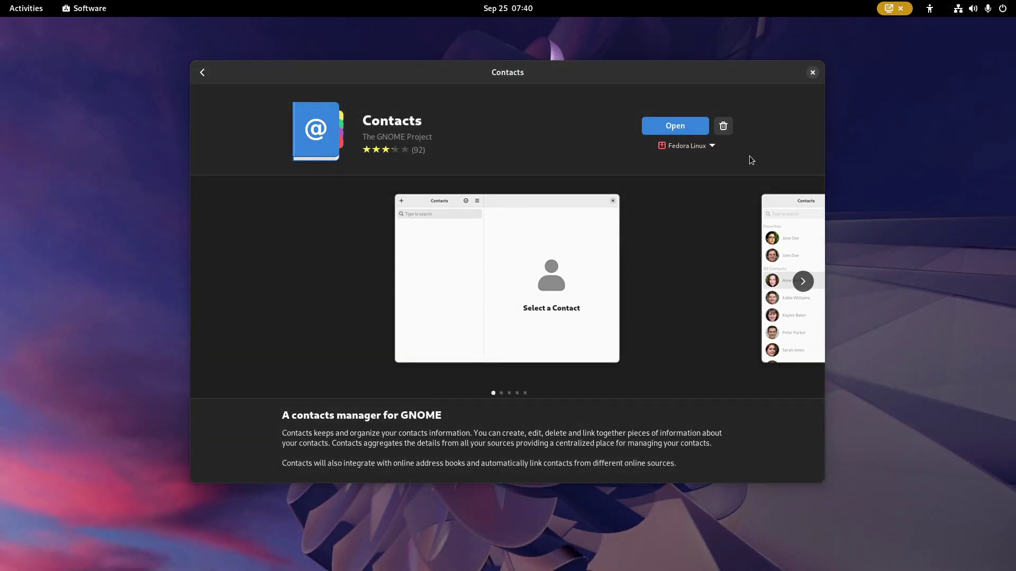
- Scroll the Contacts app page and advance to the next screenshot
{"action": "scroll", "coordinate": [750, 155], "scroll_direction": "down", "scroll_amount": 5}
{"action": "left_click", "coordinate": [803, 148]}
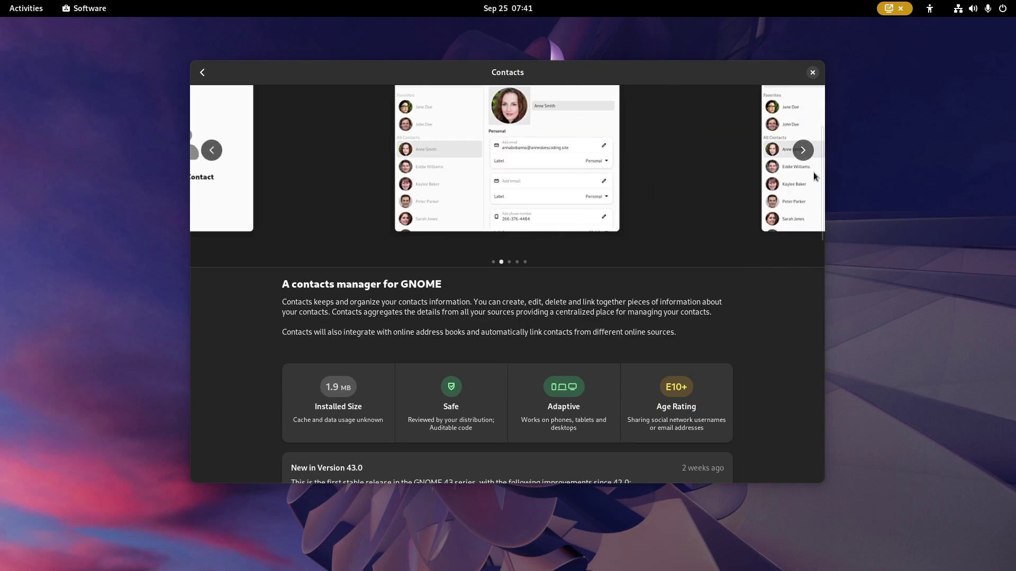
{"action": "left_click_drag", "start_coordinate": [823, 189], "coordinate": [799, 335]}
- Close Software and launch Settings by searching 'settings' in the overview
{"action": "left_click", "coordinate": [812, 73]}
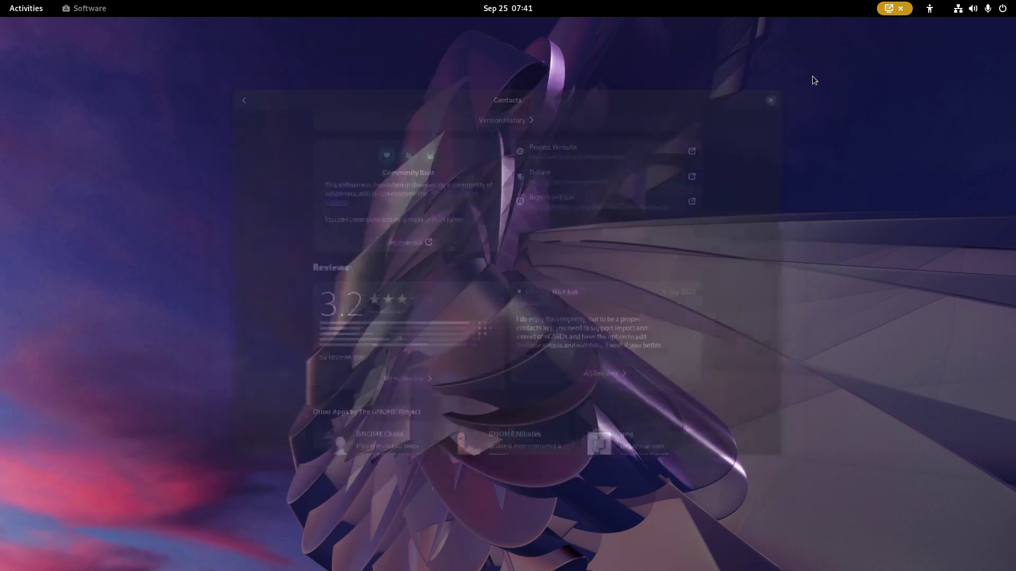
{"action": "left_click", "coordinate": [2, 5]}
{"action": "type", "text": "s"}
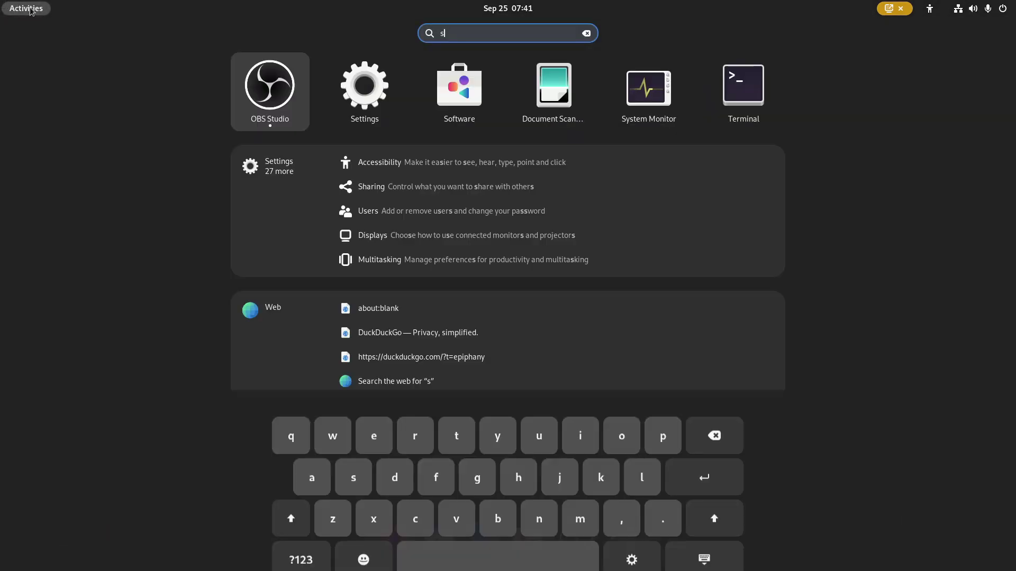
{"action": "type", "text": "ettings"}
{"action": "key", "text": "Return"}
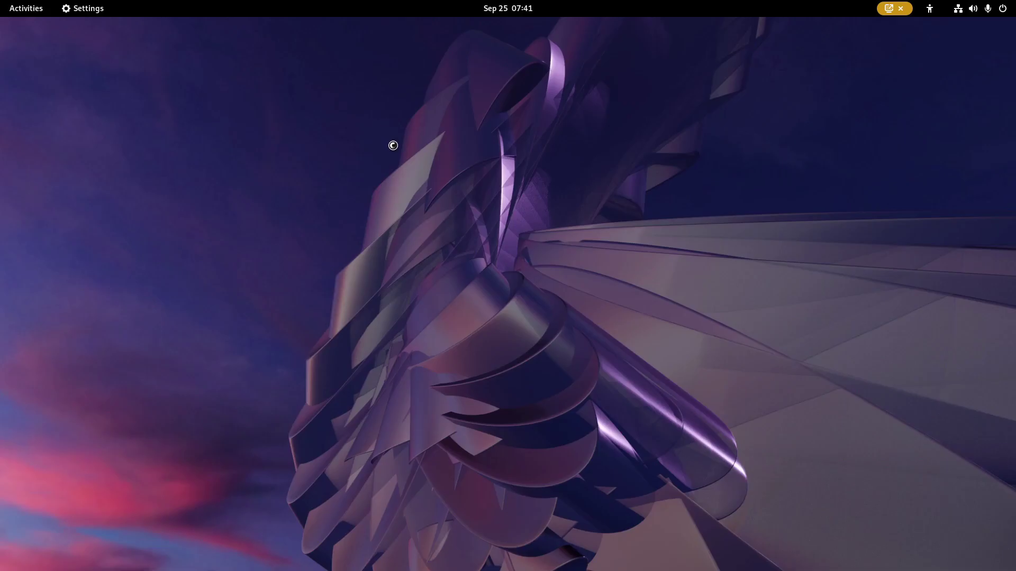
{"action": "left_click_drag", "start_coordinate": [386, 104], "coordinate": [432, 72]}
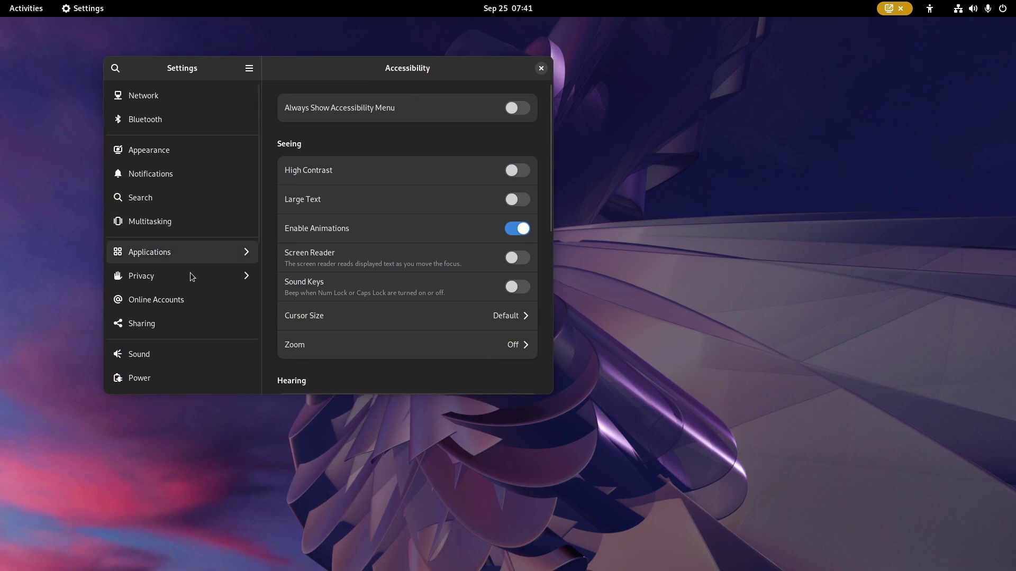
- Scroll the Settings sidebar, glance at About, then open the Sound page
{"action": "scroll", "coordinate": [195, 288], "scroll_direction": "down", "scroll_amount": 5}
{"action": "scroll", "coordinate": [201, 303], "scroll_direction": "down", "scroll_amount": 1}
{"action": "left_click", "coordinate": [163, 369]}
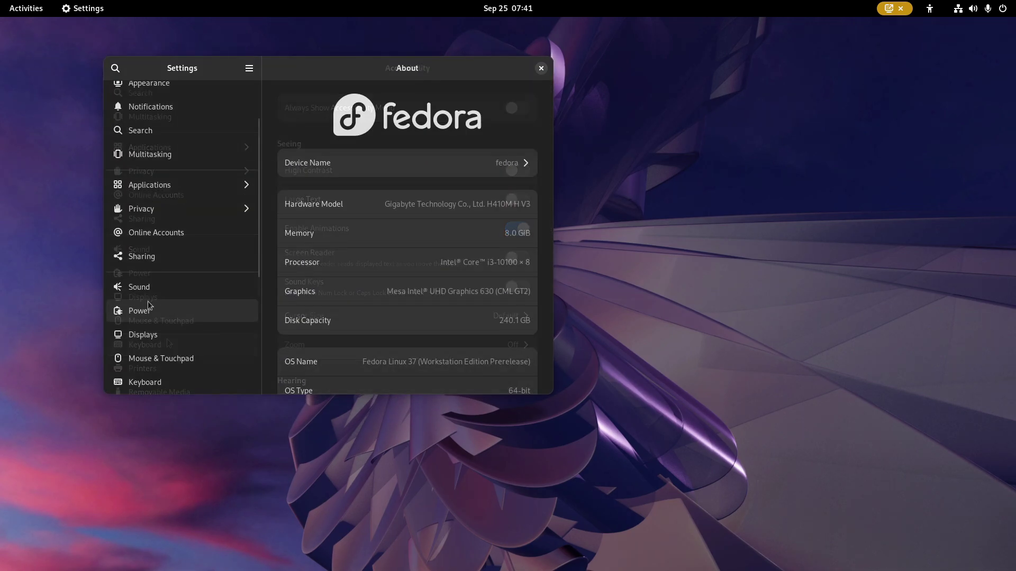
{"action": "left_click", "coordinate": [141, 294]}
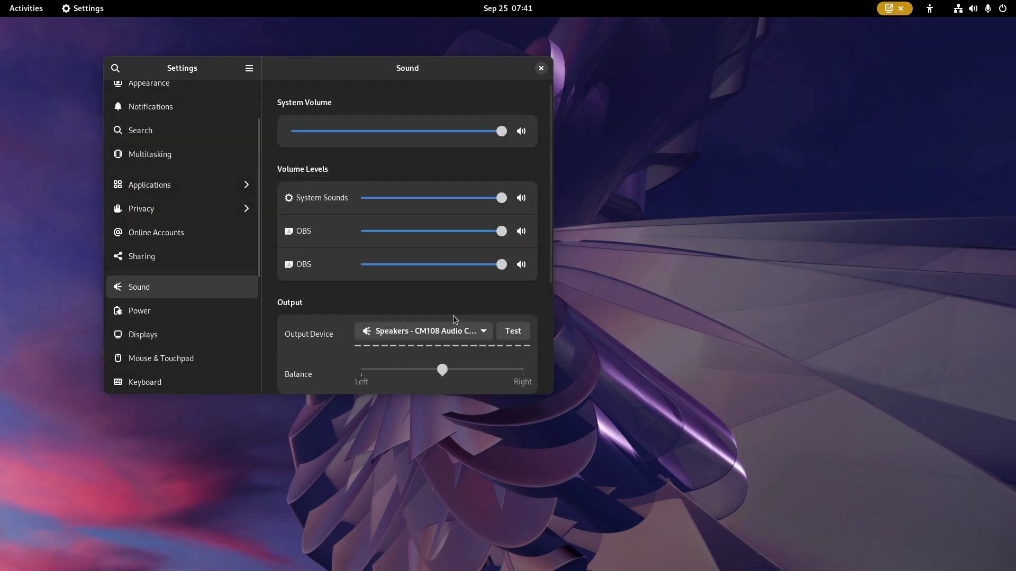
- Preview the String, Swing and Hum alert sounds, then reselect Click
{"action": "scroll", "coordinate": [439, 313], "scroll_direction": "down", "scroll_amount": 5}
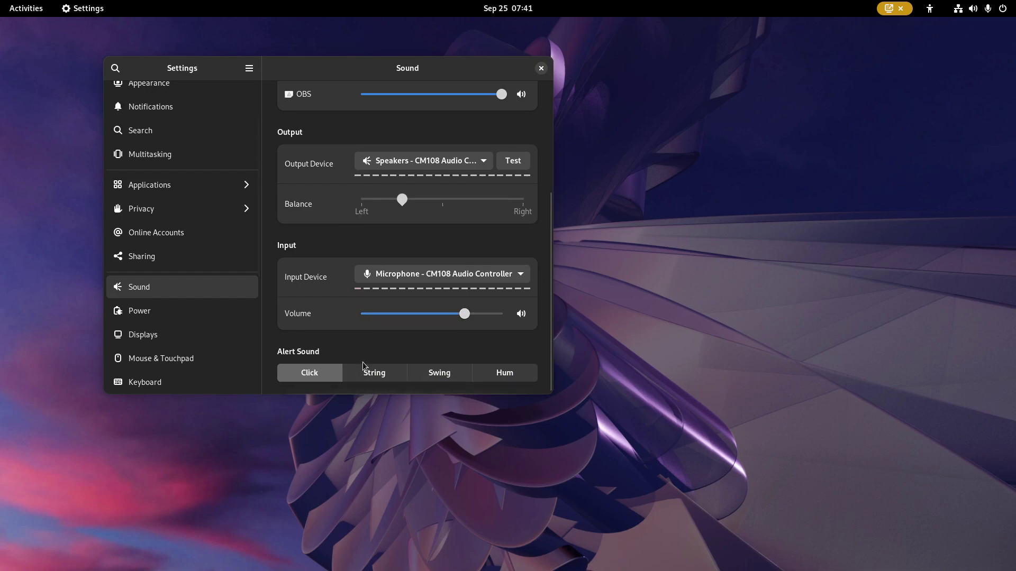
{"action": "left_click", "coordinate": [374, 373]}
{"action": "left_click", "coordinate": [439, 373]}
{"action": "left_click", "coordinate": [489, 377]}
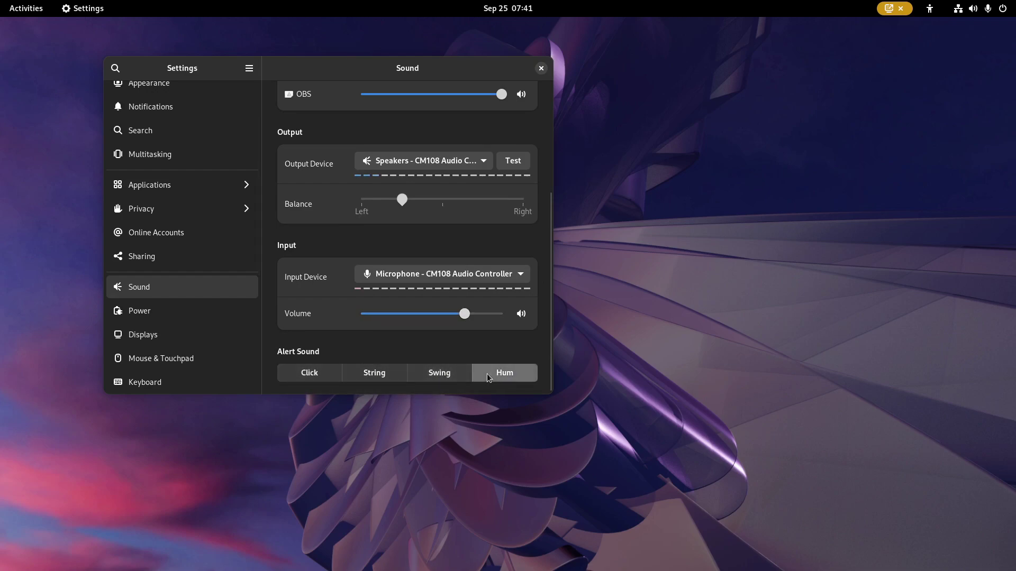
{"action": "left_click", "coordinate": [294, 379]}
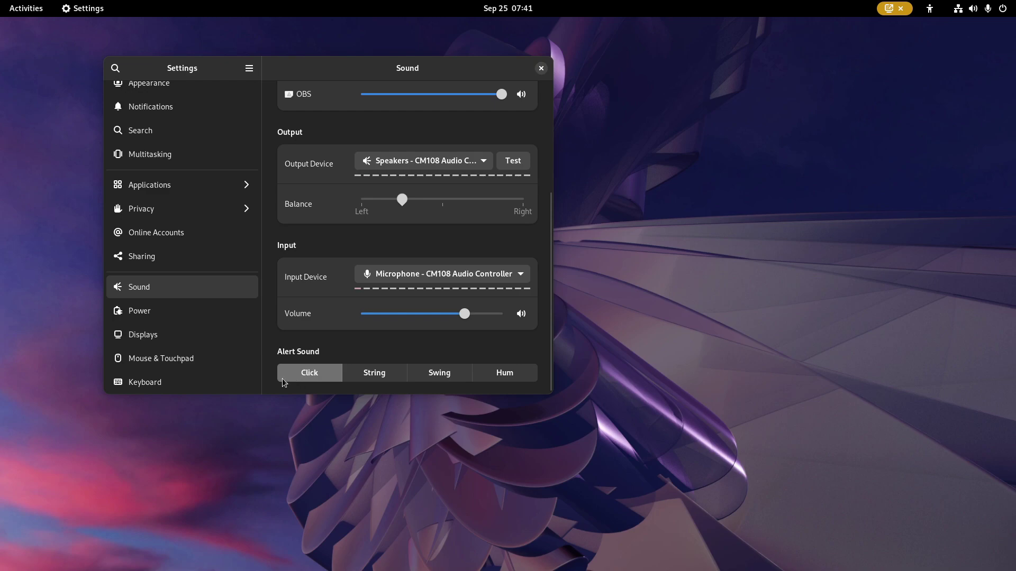
{"action": "scroll", "coordinate": [292, 248], "scroll_direction": "up", "scroll_amount": 4}
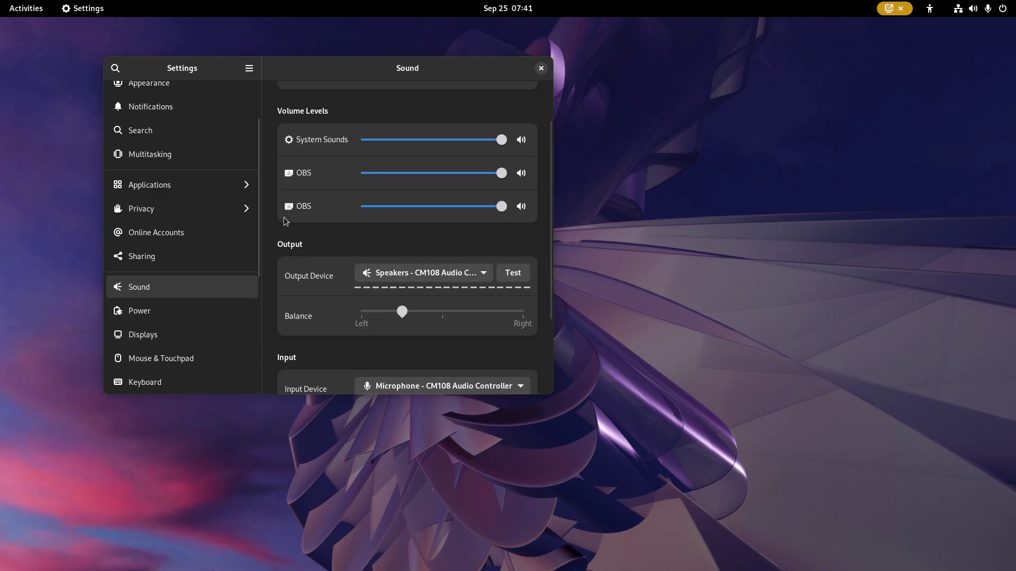
{"action": "scroll", "coordinate": [286, 221], "scroll_direction": "up", "scroll_amount": 2}
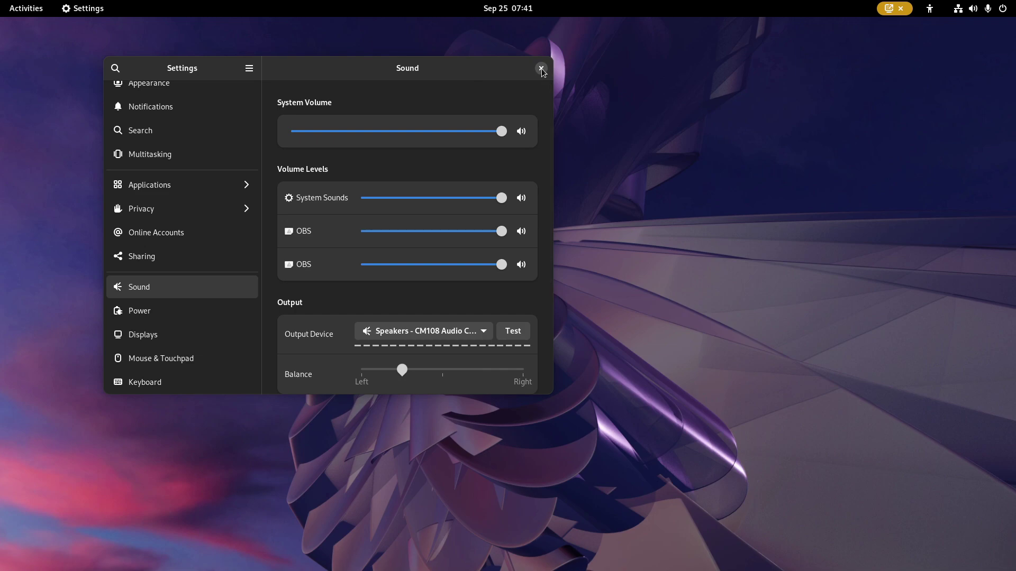
- Browse Privacy pages: Diagnostics, File History & Trash, Thunderbolt, Microphone, Camera, Location Services
{"action": "left_click", "coordinate": [205, 216]}
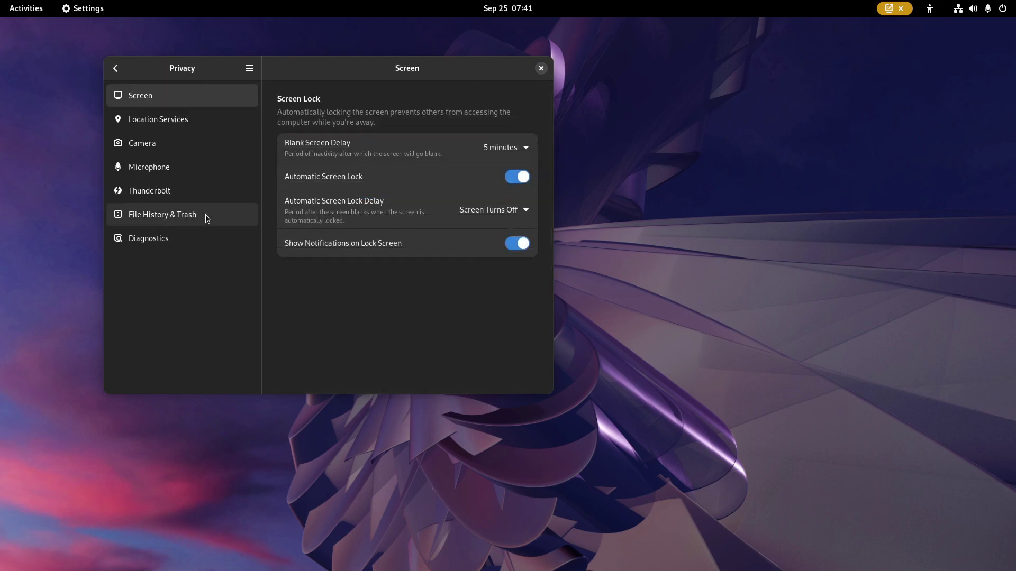
{"action": "left_click", "coordinate": [204, 239]}
{"action": "left_click", "coordinate": [199, 217]}
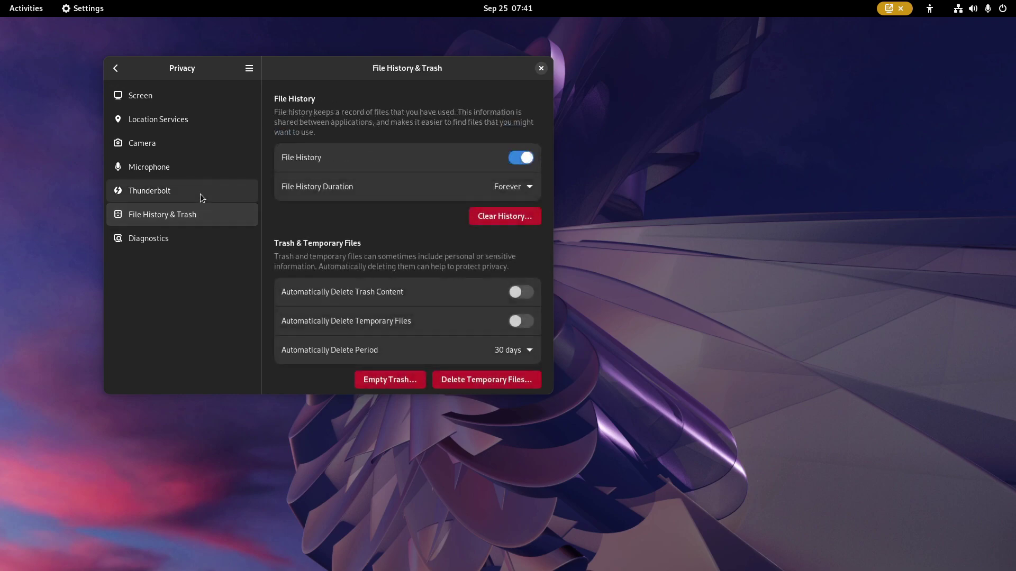
{"action": "left_click", "coordinate": [201, 192]}
{"action": "left_click", "coordinate": [204, 165]}
{"action": "left_click", "coordinate": [208, 146]}
{"action": "left_click", "coordinate": [214, 126]}
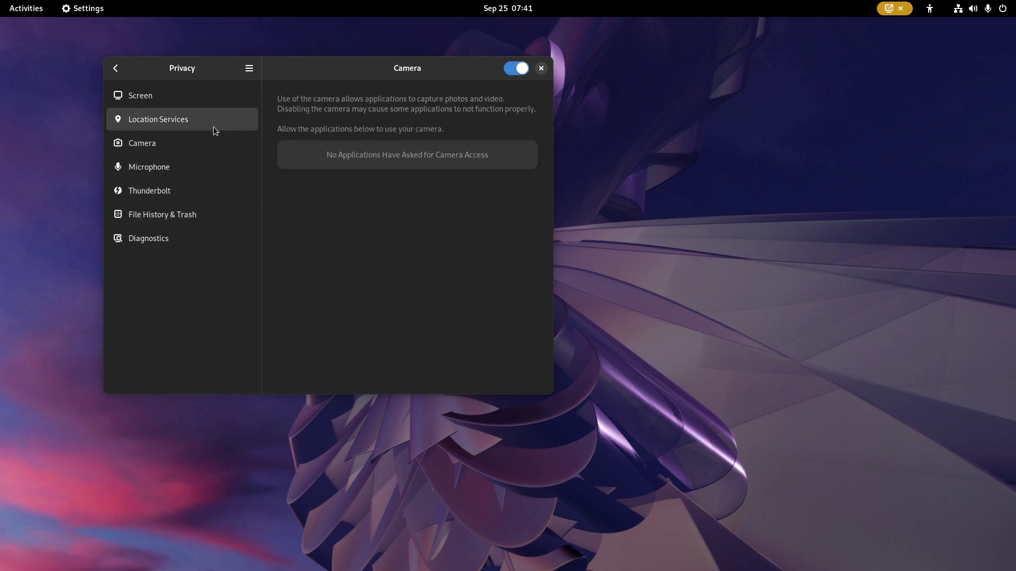
- Return to Screen Lock, then move the Settings window and close it
{"action": "left_click", "coordinate": [233, 99]}
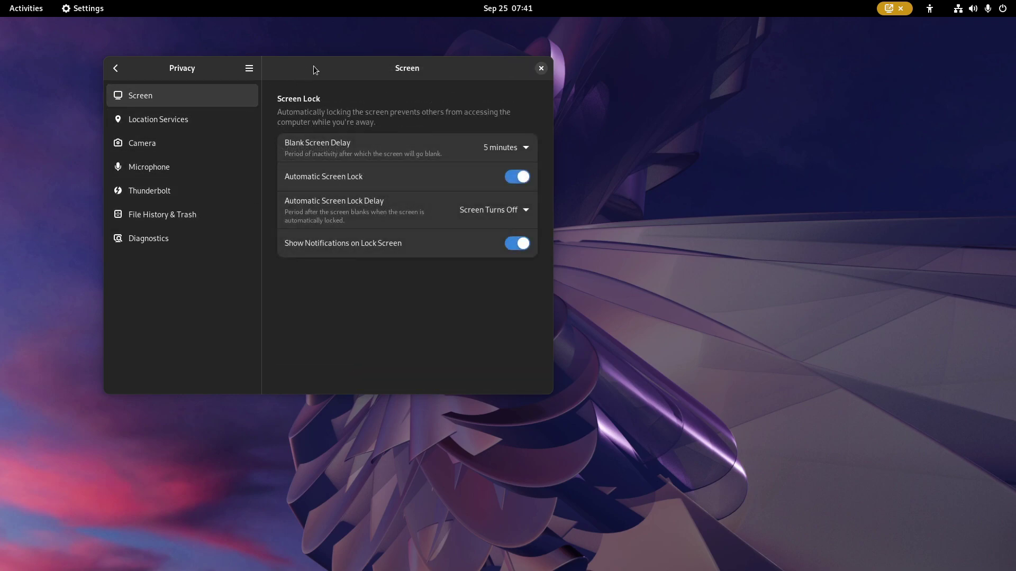
{"action": "left_click_drag", "start_coordinate": [314, 67], "coordinate": [241, 192]}
{"action": "left_click", "coordinate": [467, 192]}
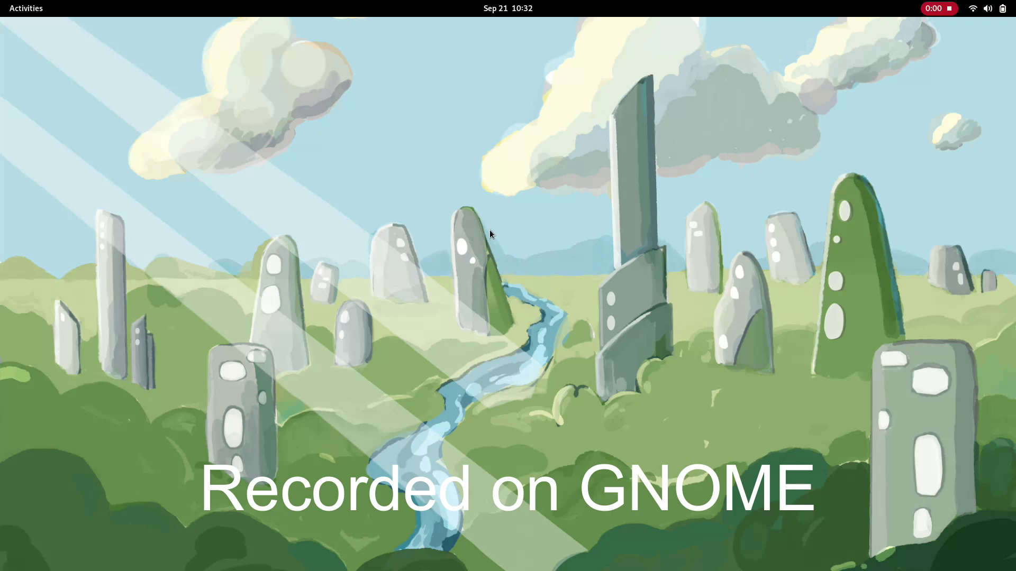
- Expand the Wi-Fi network list in quick settings, then open the Maps legal information
{"action": "left_click", "coordinate": [987, 8]}
{"action": "left_click", "coordinate": [892, 126]}
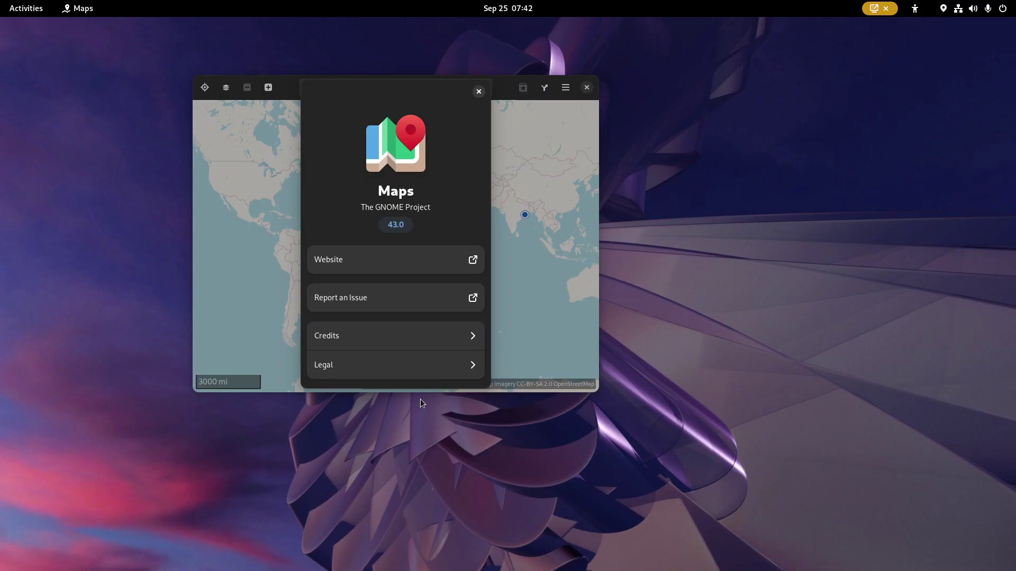
{"action": "left_click", "coordinate": [417, 368]}
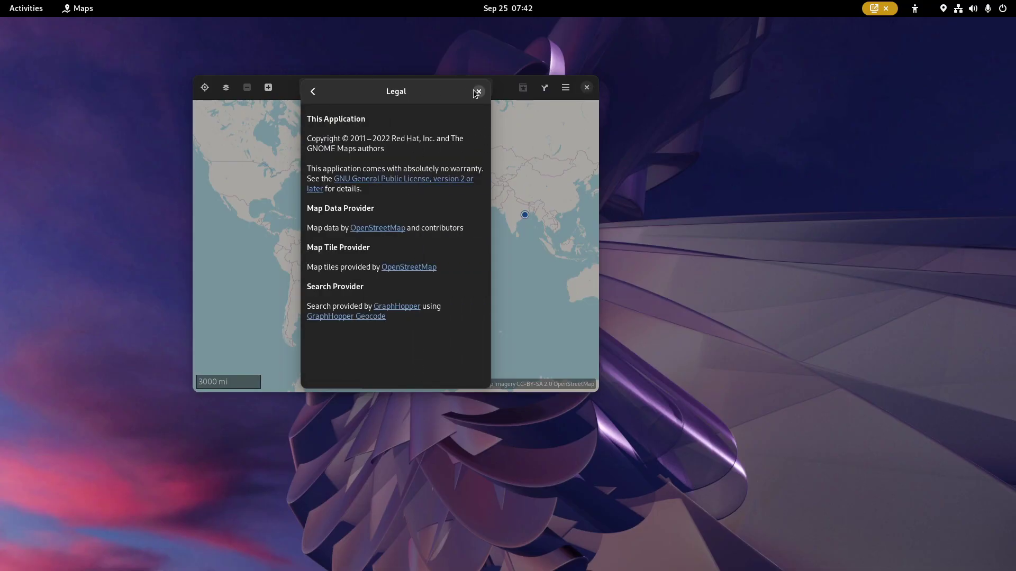
- Close the Maps legal page, view and dismiss About Maps, then close Maps
{"action": "left_click", "coordinate": [477, 92]}
{"action": "left_click", "coordinate": [564, 88]}
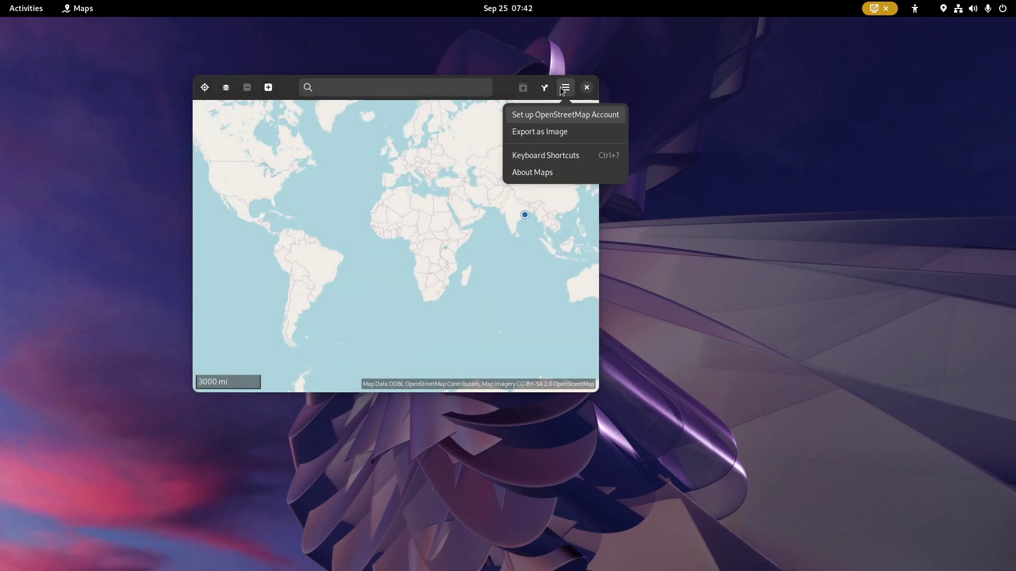
{"action": "left_click", "coordinate": [547, 168]}
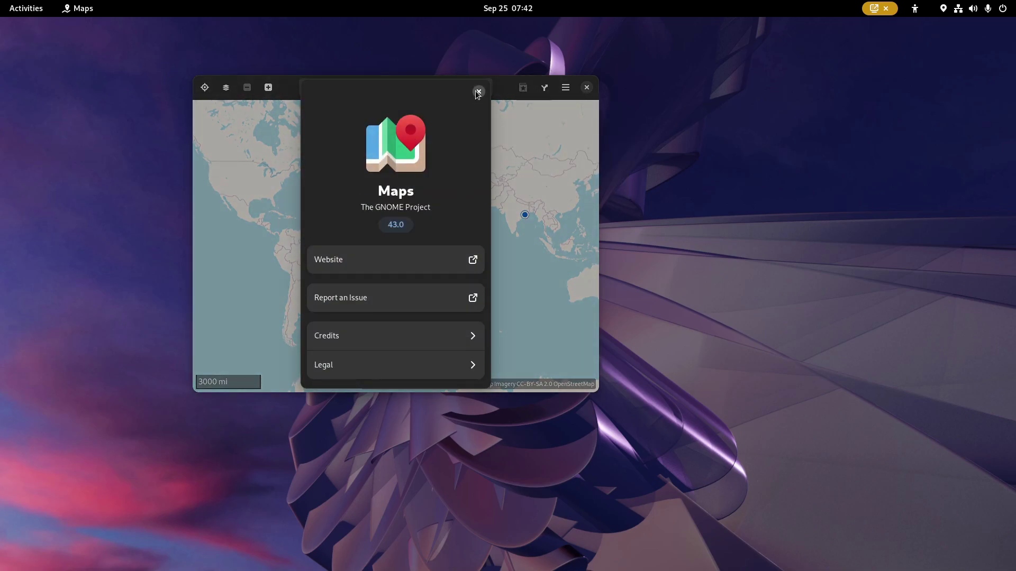
{"action": "left_click", "coordinate": [477, 92]}
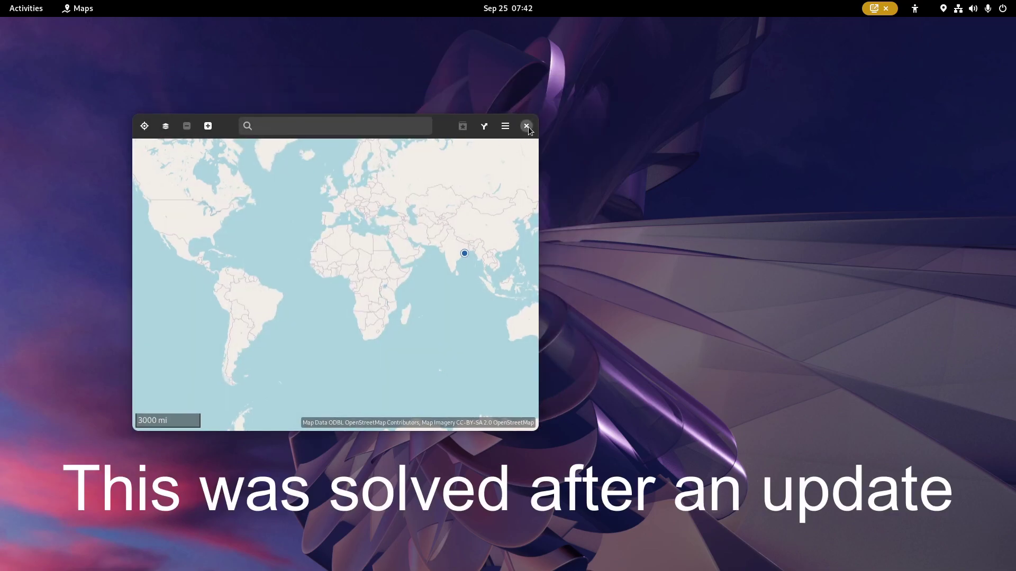
{"action": "left_click", "coordinate": [527, 127]}
{"action": "left_click", "coordinate": [26, 8]}
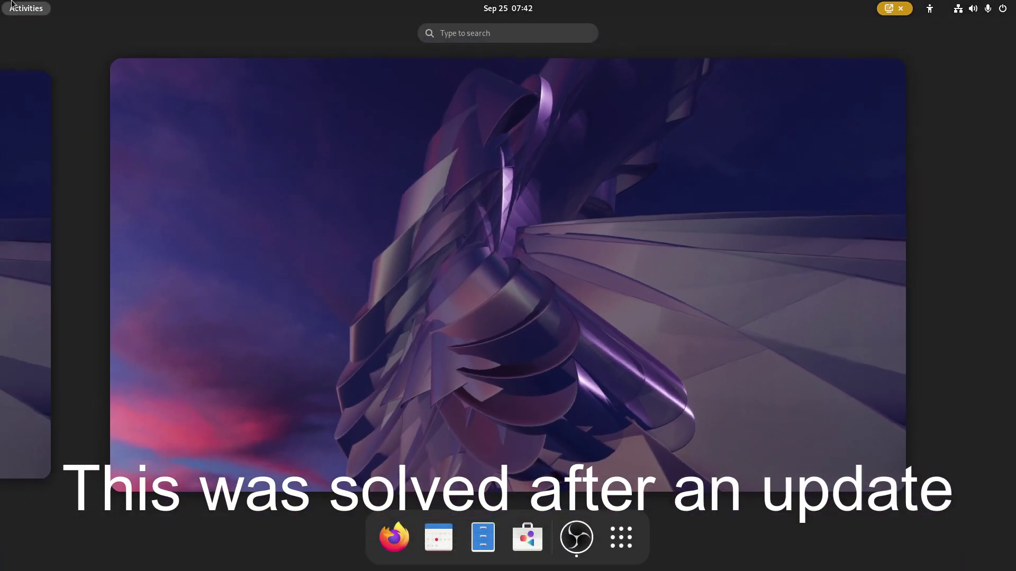
- Launch Text Editor, view its About dialog, then close the editor
{"action": "left_click", "coordinate": [628, 532]}
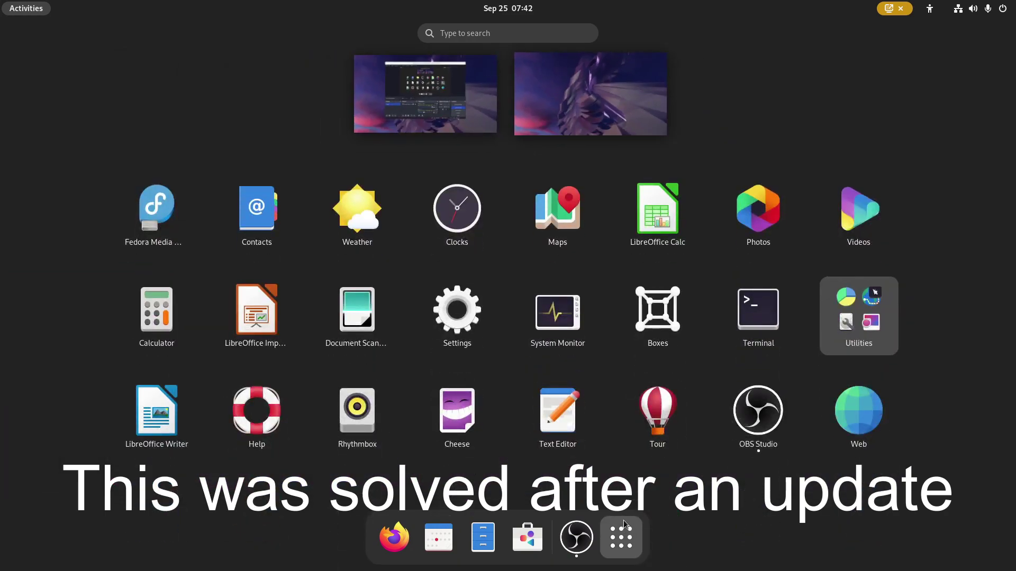
{"action": "left_click", "coordinate": [558, 412]}
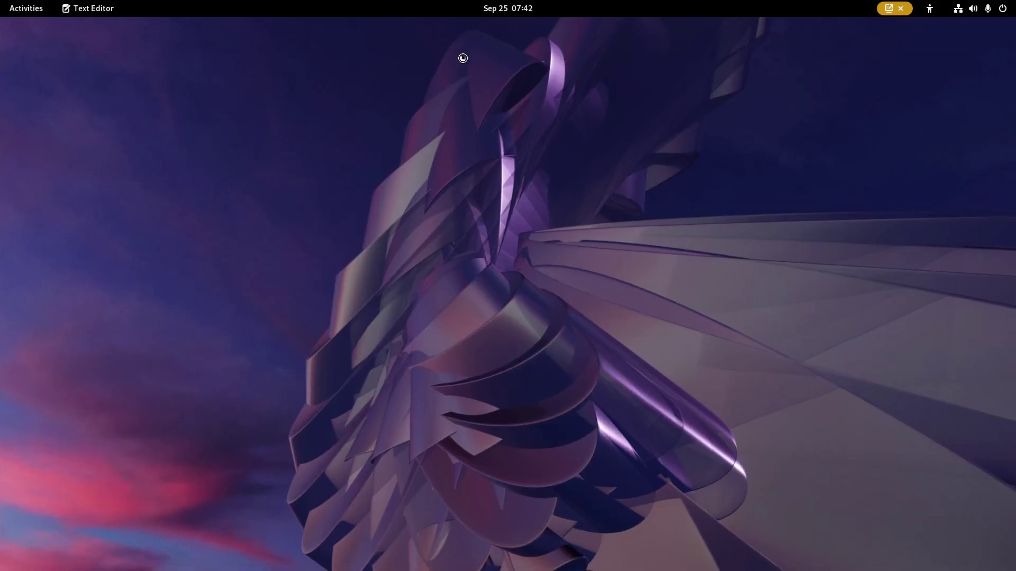
{"action": "left_click", "coordinate": [475, 35]}
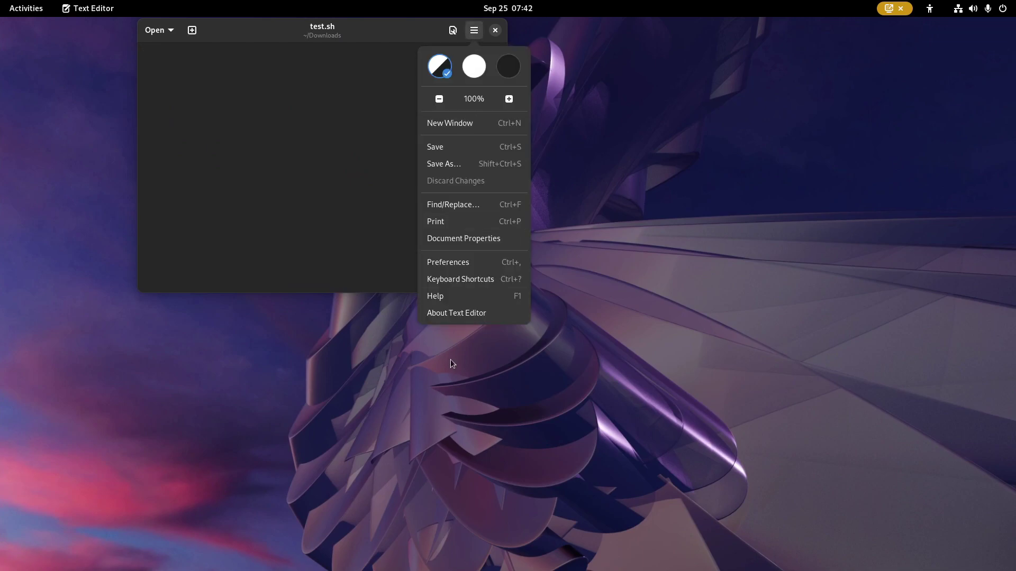
{"action": "left_click", "coordinate": [452, 314]}
{"action": "left_click", "coordinate": [406, 29]}
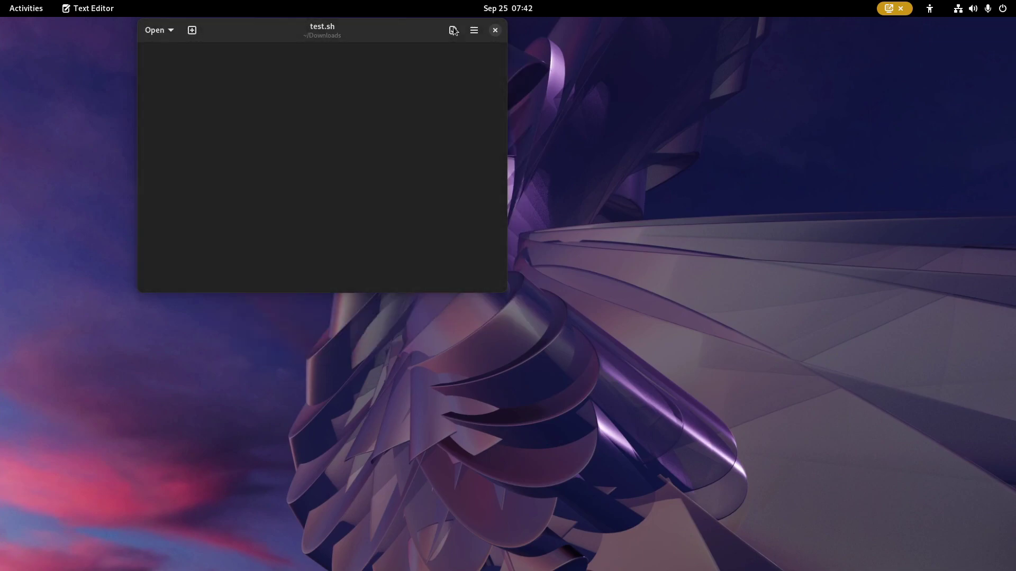
{"action": "left_click", "coordinate": [494, 31]}
- Launch GNOME Software, view its About dialog, then close Software
{"action": "mouse_move", "coordinate": [1, 1]}
{"action": "left_click", "coordinate": [614, 533]}
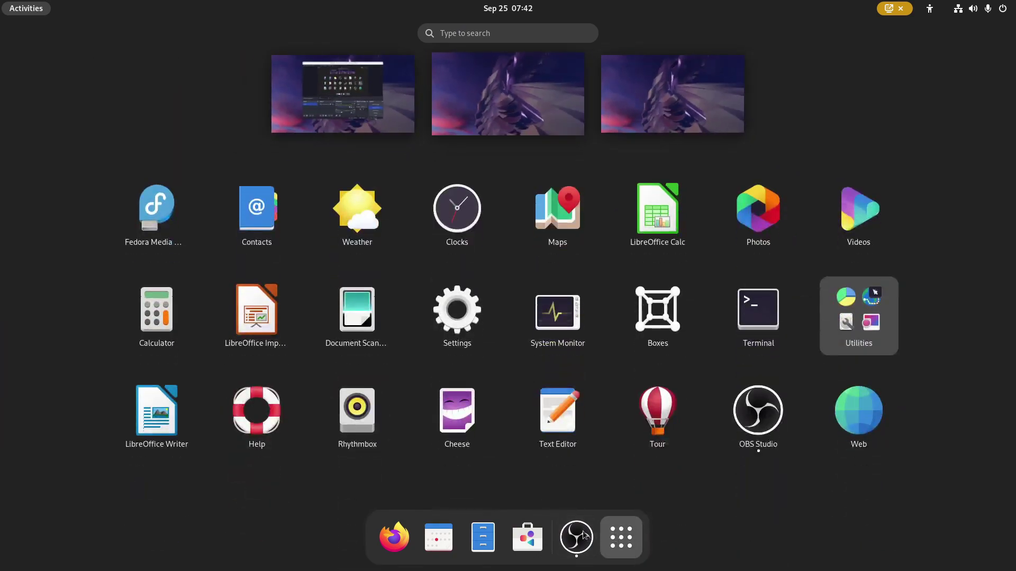
{"action": "left_click", "coordinate": [526, 538]}
{"action": "left_click", "coordinate": [791, 72]}
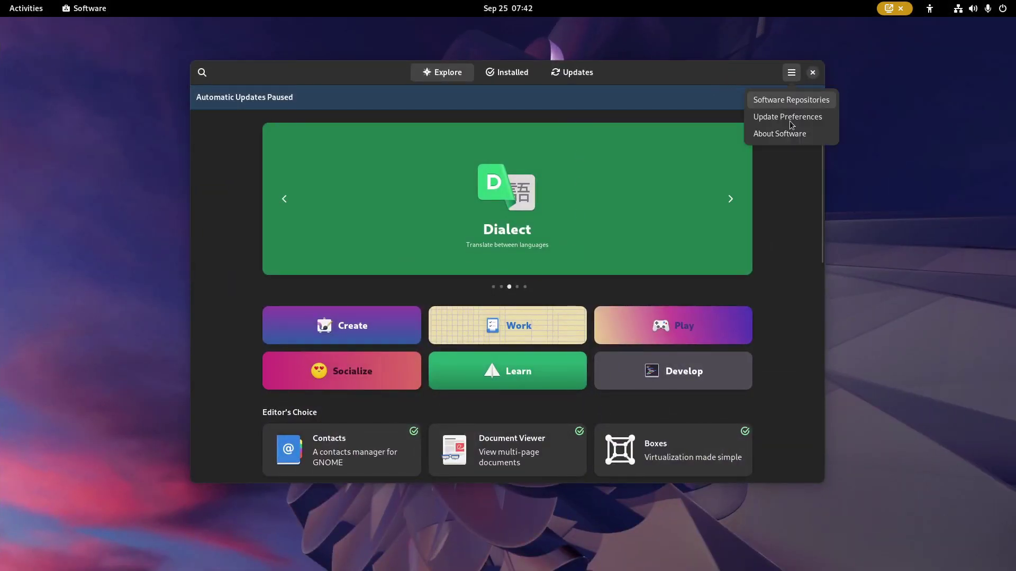
{"action": "left_click", "coordinate": [778, 139]}
{"action": "left_click", "coordinate": [589, 130]}
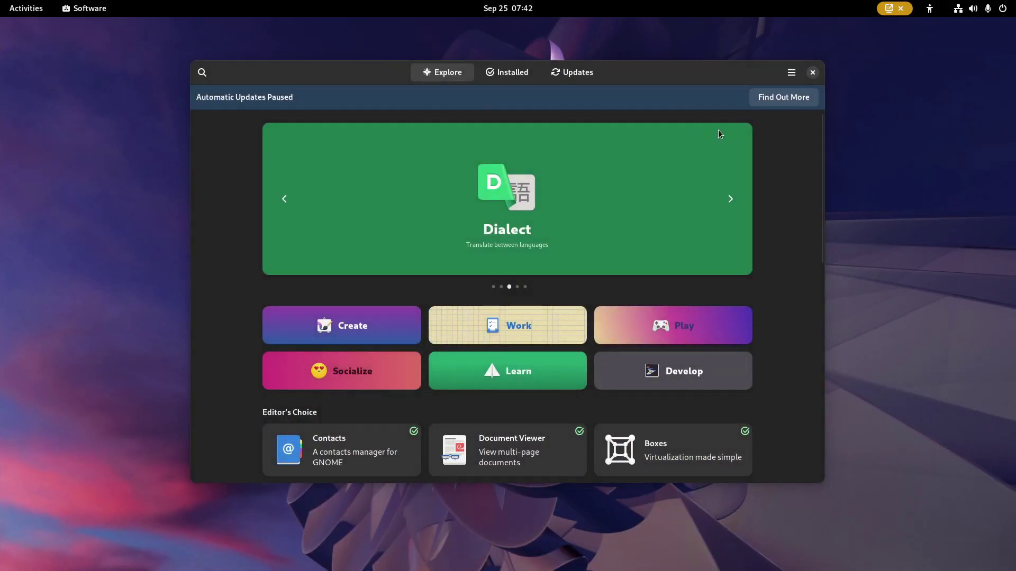
{"action": "left_click", "coordinate": [812, 73]}
- Launch GNOME Terminal from the app grid and open its About dialog showing version 3.45.90
{"action": "left_click", "coordinate": [26, 8]}
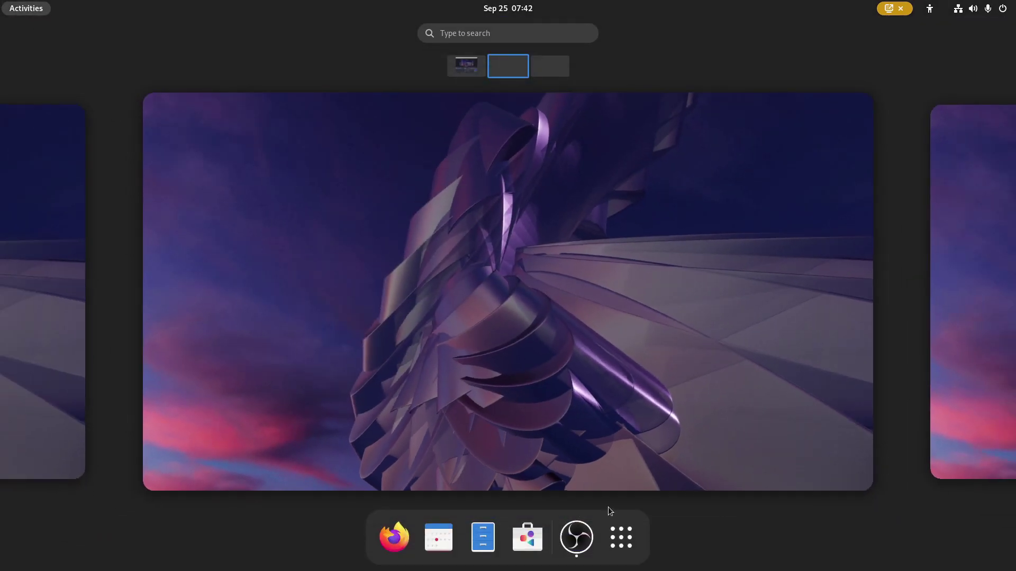
{"action": "left_click", "coordinate": [638, 544]}
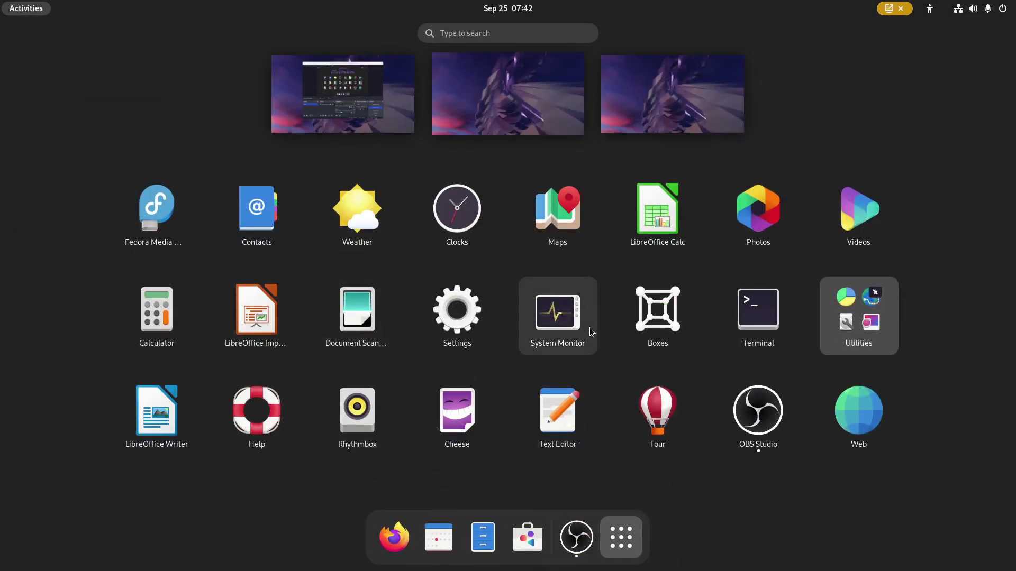
{"action": "left_click", "coordinate": [777, 332]}
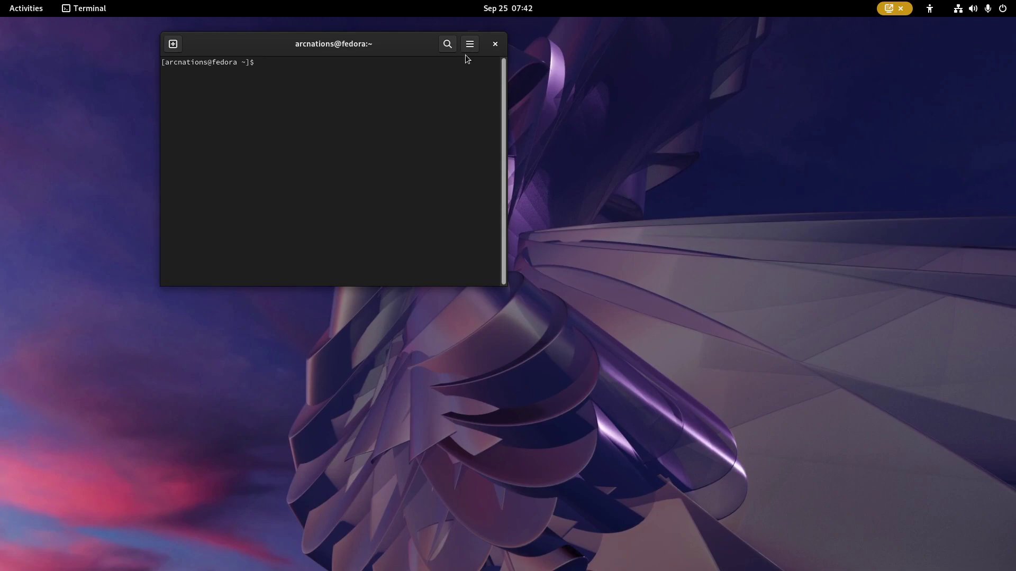
{"action": "left_click", "coordinate": [470, 44]}
{"action": "left_click", "coordinate": [448, 204]}
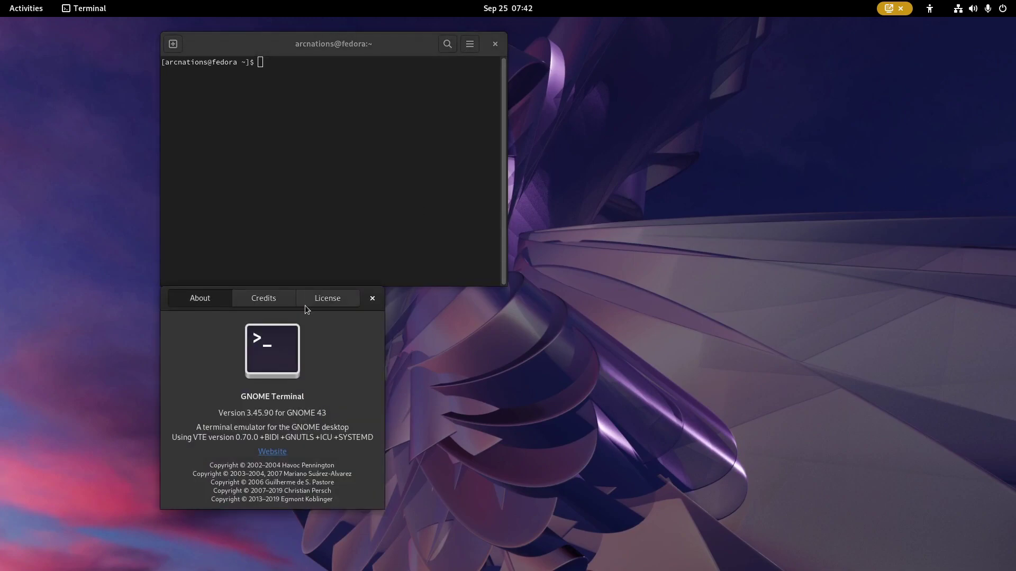
- Browse the Credits and License pages, then close the About dialog and the Terminal window
{"action": "left_click", "coordinate": [278, 305]}
{"action": "left_click", "coordinate": [320, 305]}
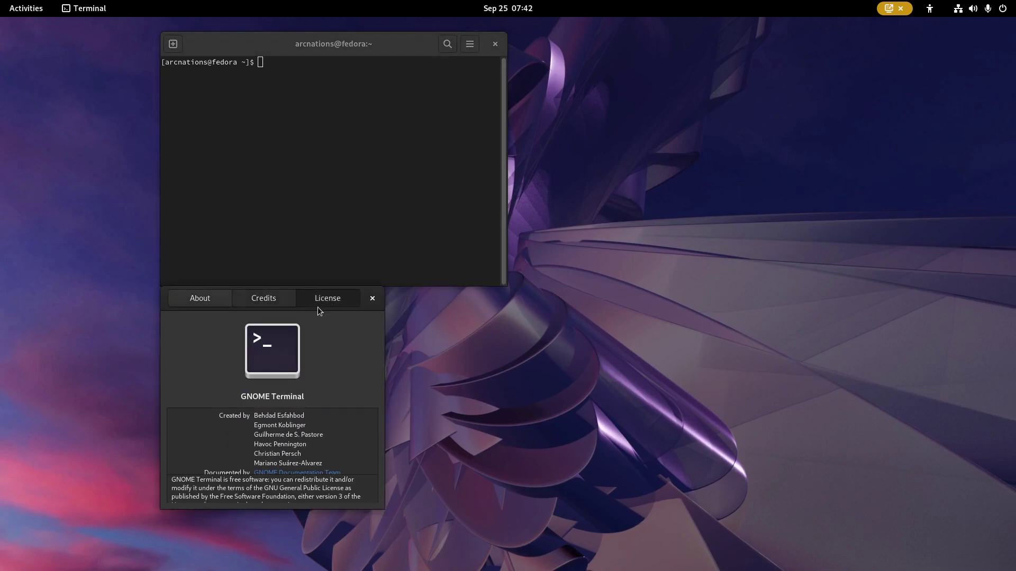
{"action": "left_click", "coordinate": [214, 298]}
{"action": "left_click", "coordinate": [373, 299]}
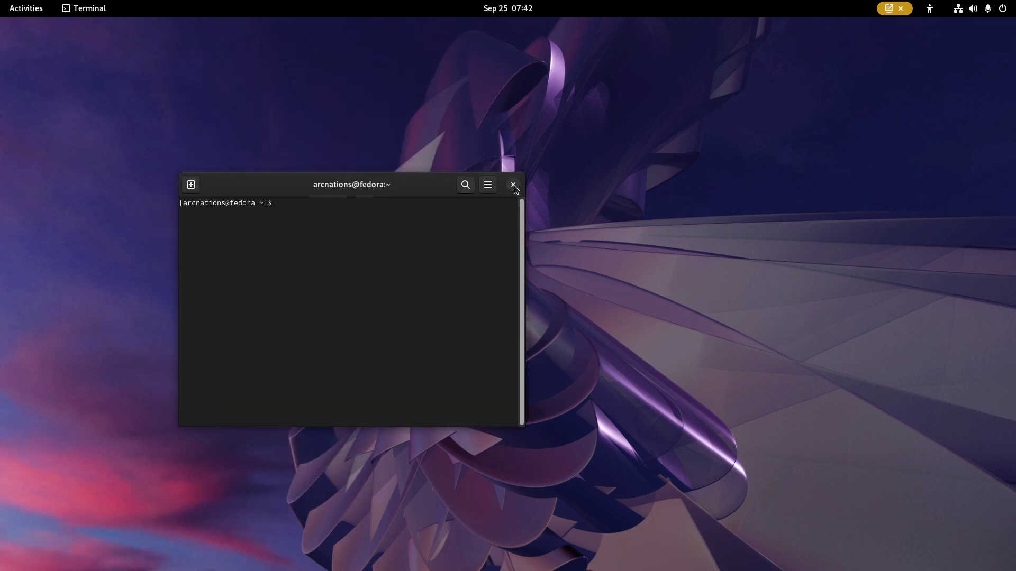
{"action": "left_click", "coordinate": [513, 185]}
- Launch GNOME Calculator and open About Calculator, which shows version 43.0.1
{"action": "mouse_move", "coordinate": [1, 2]}
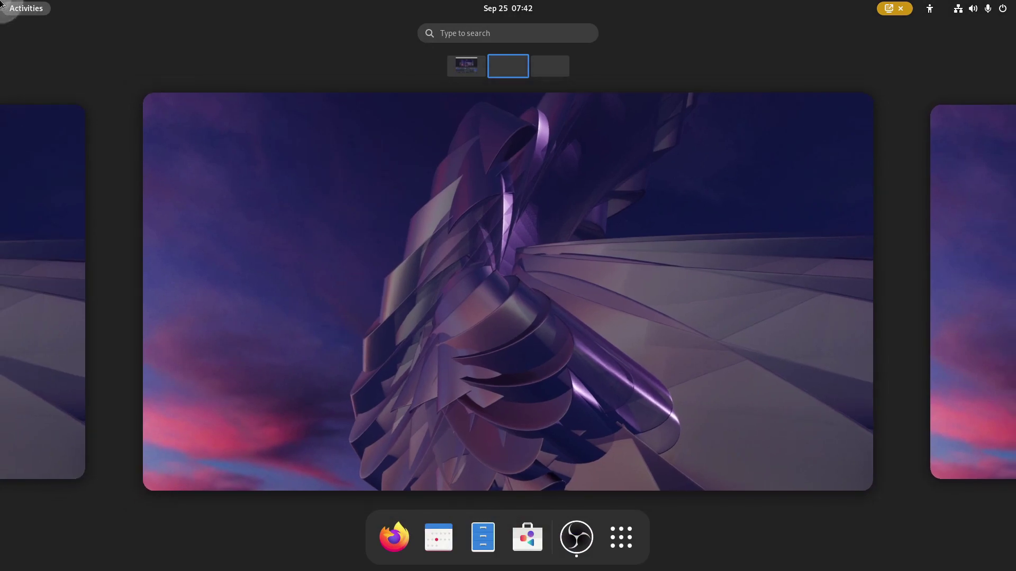
{"action": "left_click", "coordinate": [621, 536]}
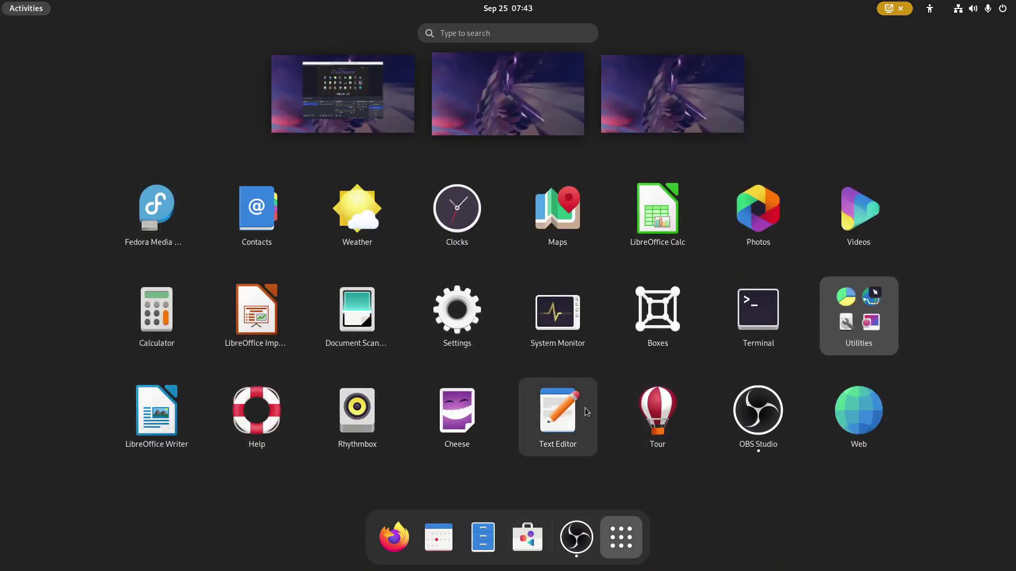
{"action": "left_click", "coordinate": [158, 322]}
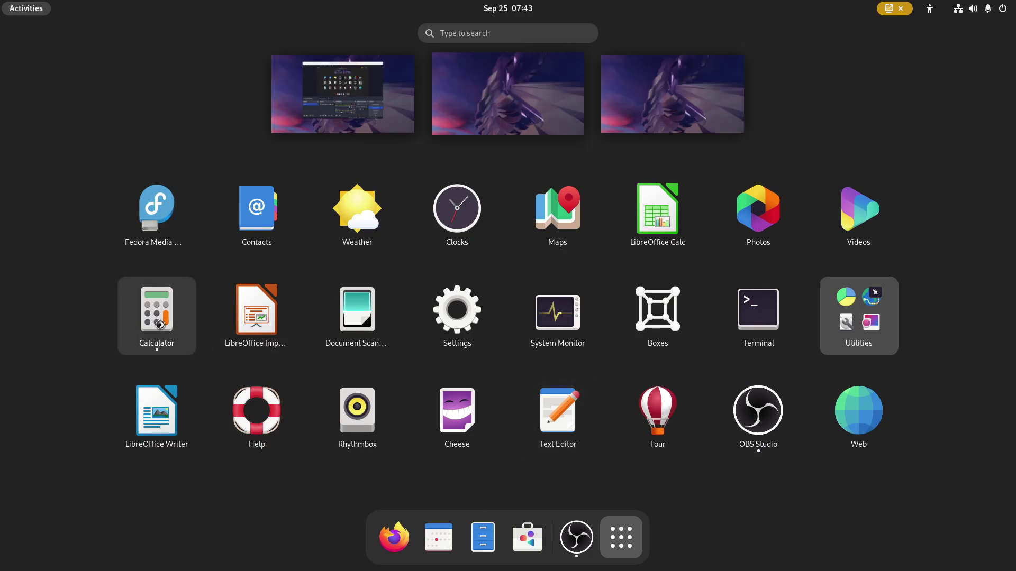
{"action": "left_click", "coordinate": [187, 35]}
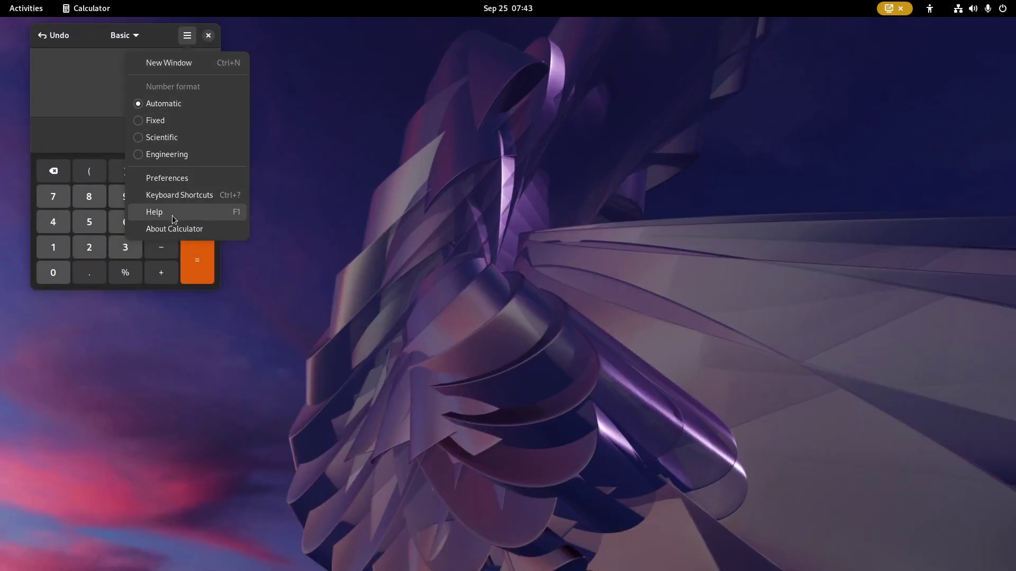
{"action": "left_click", "coordinate": [175, 229]}
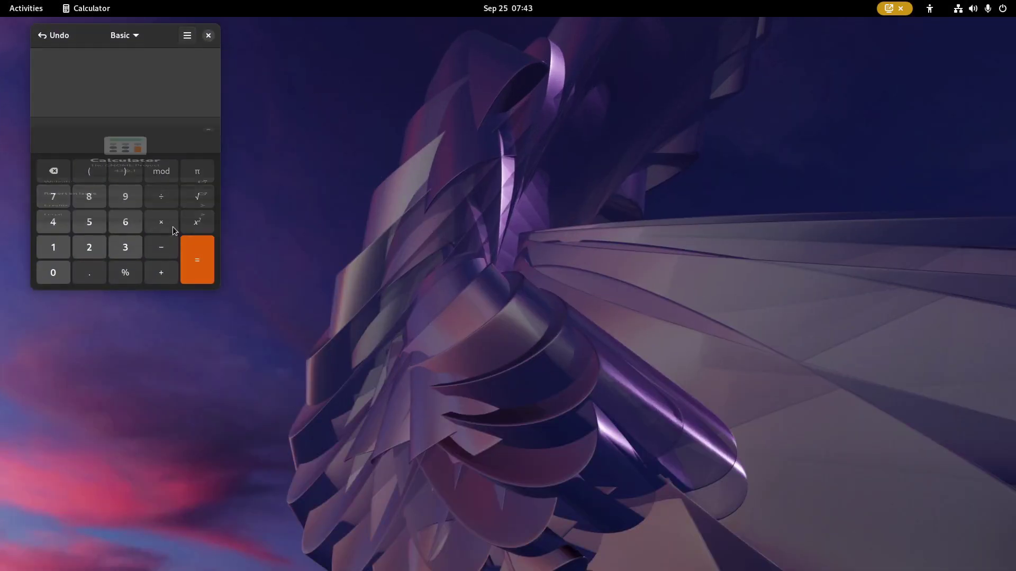
- Close the About dialog and Calculator, returning to the Activities overview
{"action": "left_click", "coordinate": [207, 30]}
{"action": "left_click", "coordinate": [205, 38]}
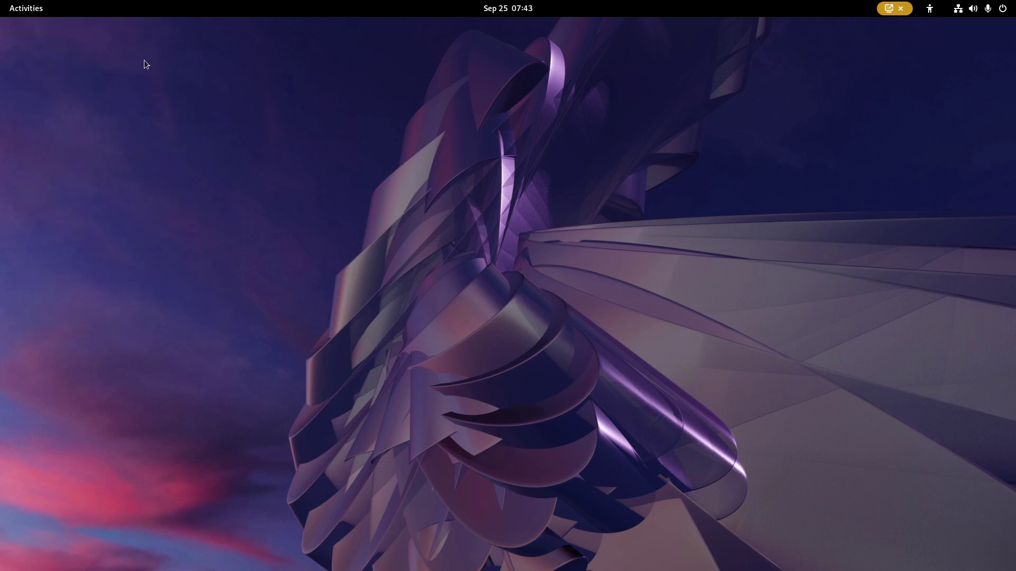
{"action": "left_click", "coordinate": [4, 5]}
- Bring OBS Studio to the front and stop the screen recording
{"action": "left_click", "coordinate": [561, 531]}
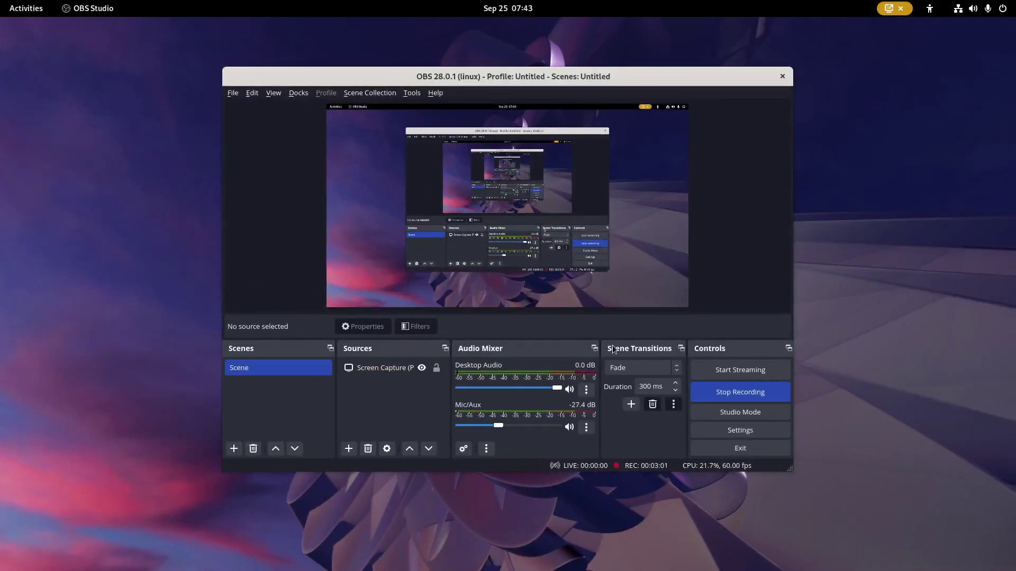
{"action": "left_click", "coordinate": [741, 392]}
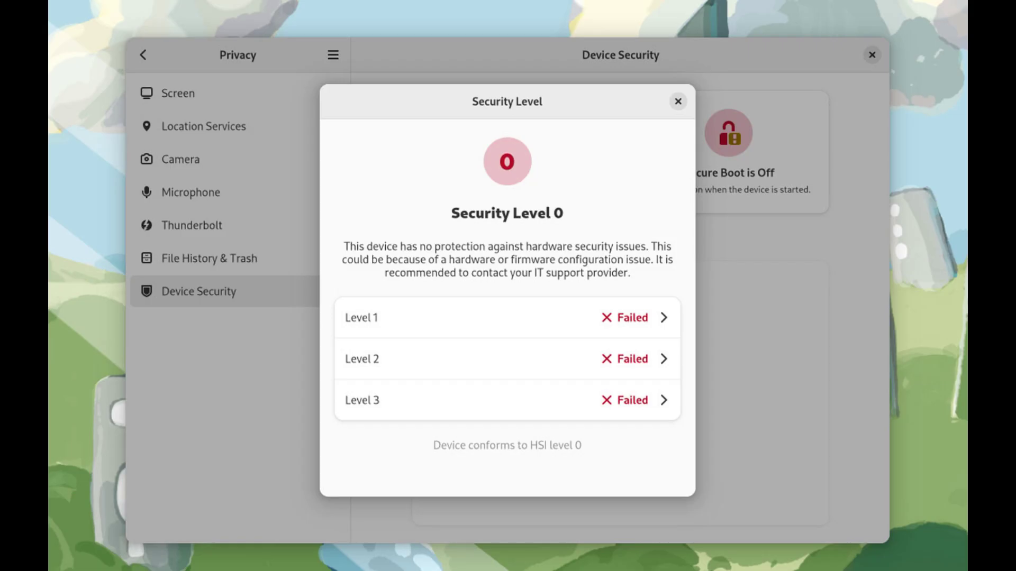